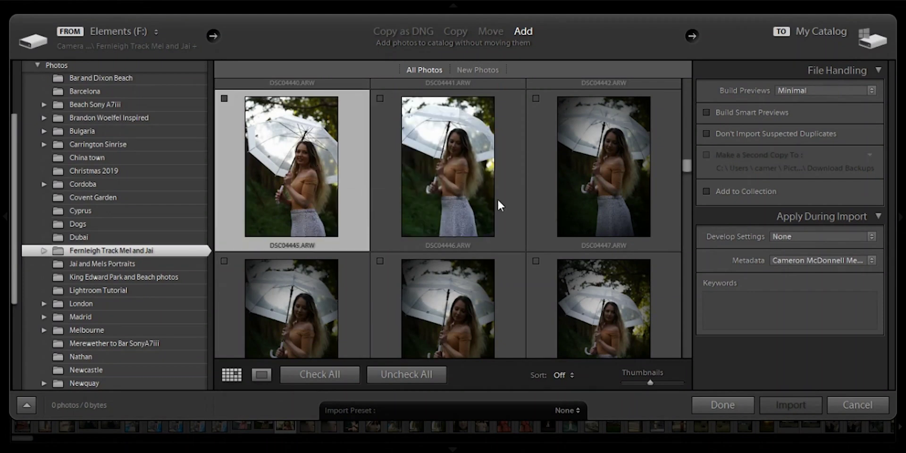
Step: Scroll through the 27 Fernleigh Track photos checked in the Import dialog
scroll(506, 205, "down", 5)
Step: Enable Build Smart Previews and import the 27 checked Fernleigh Track photos
scroll(508, 211, "down", 15)
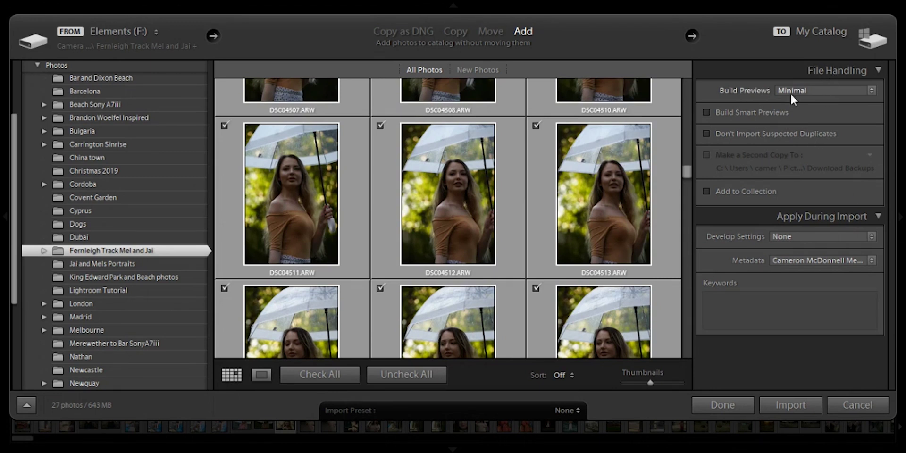
left_click(708, 113)
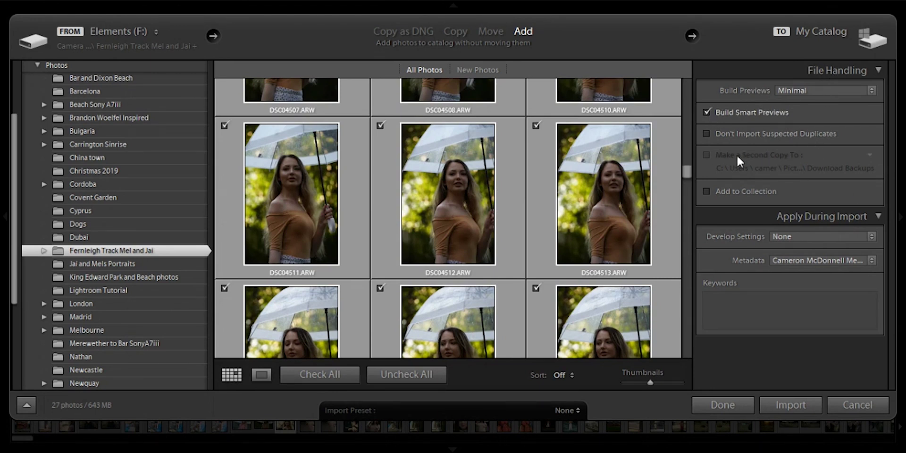
left_click(792, 404)
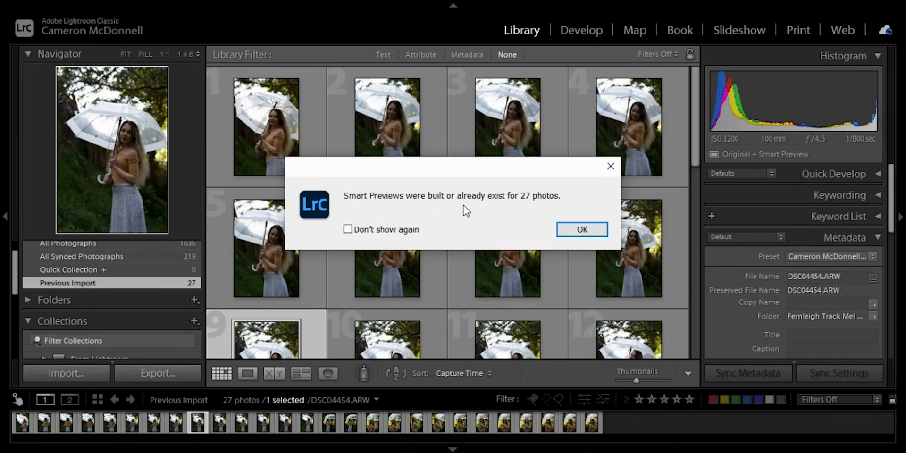
Step: Dismiss the Smart Previews message and check the third and eighth photos' preview status
left_click(585, 229)
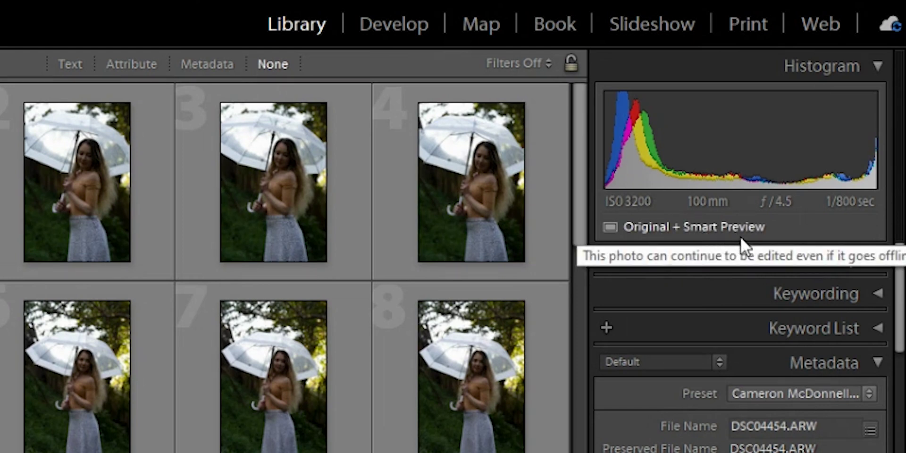
left_click(261, 187)
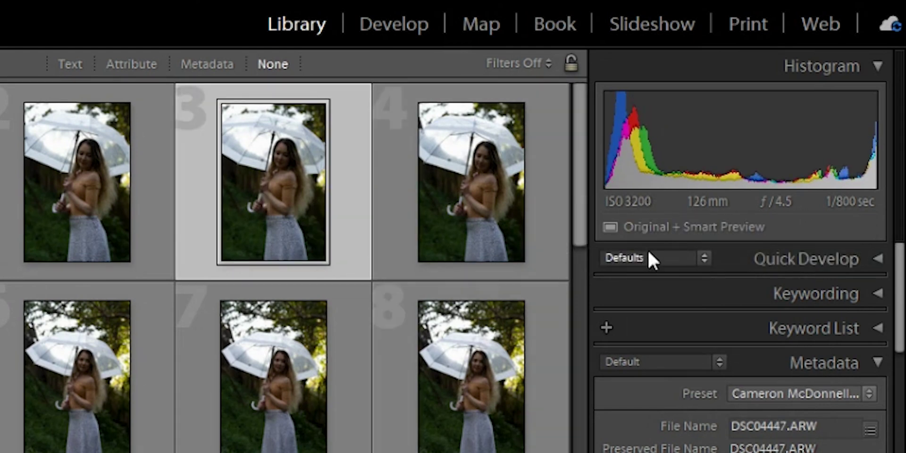
left_click(439, 371)
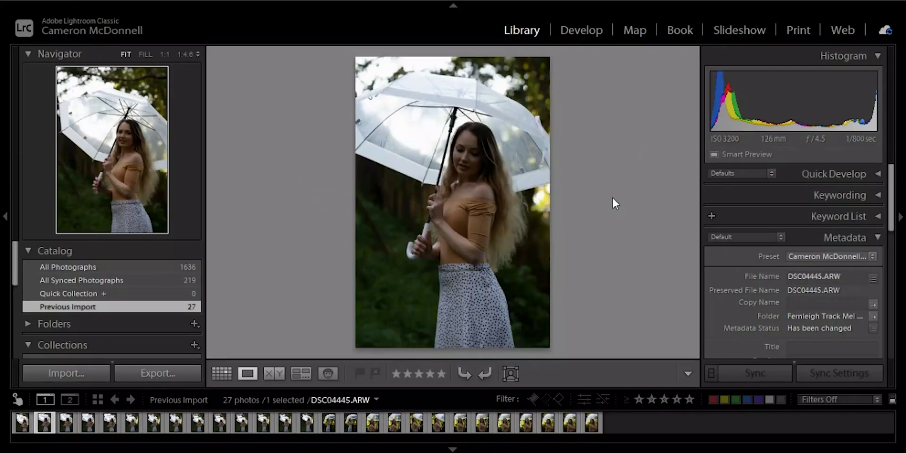
Step: Flag DSC04446 as a pick and reject DSC04447, DSC04448 and DSC04449
key("Left")
key("Left")
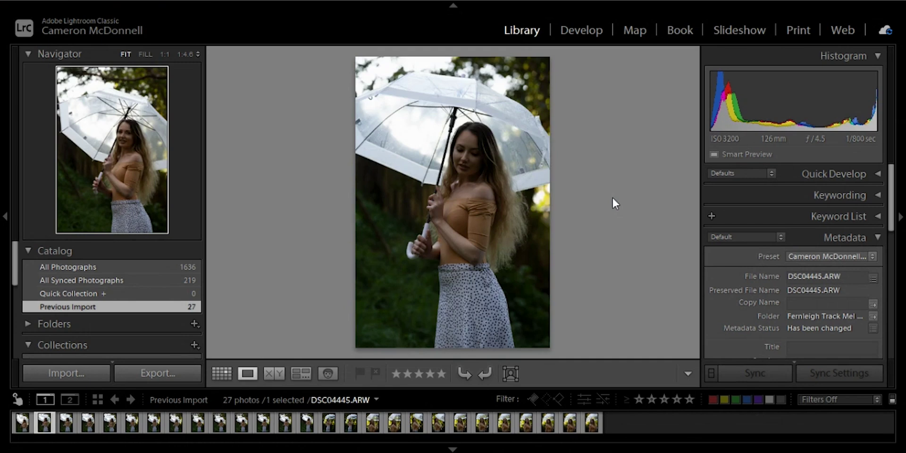
key("Right")
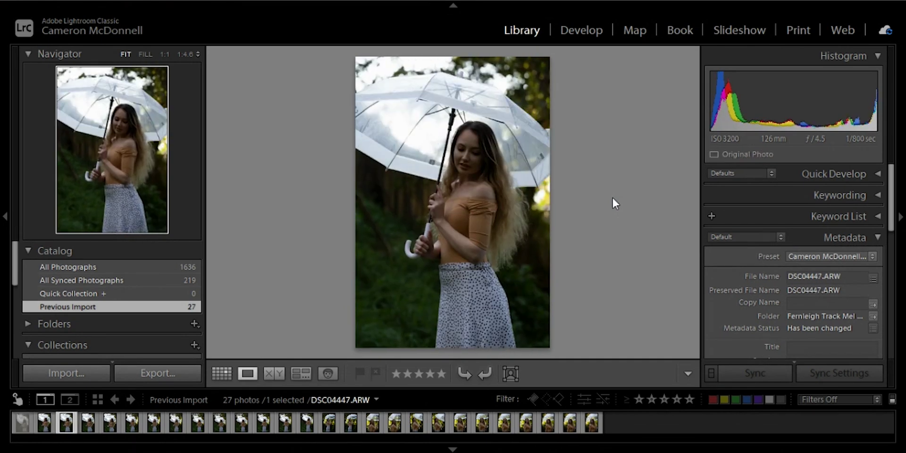
key("Right")
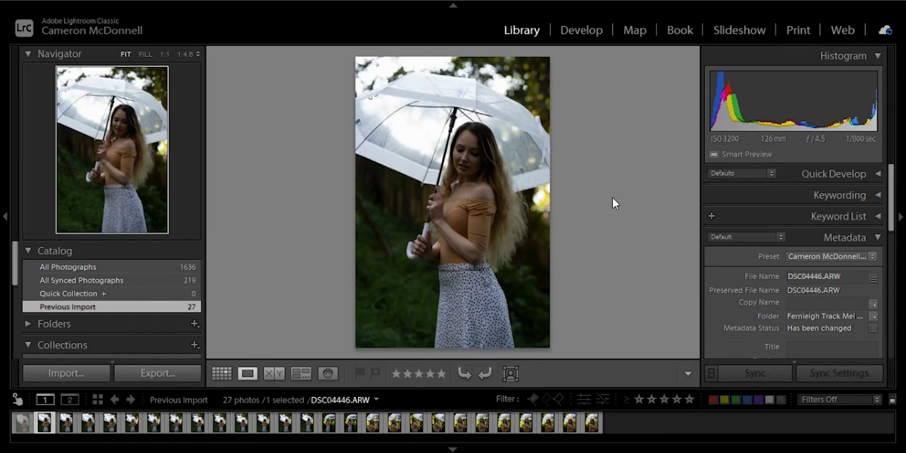
key("p")
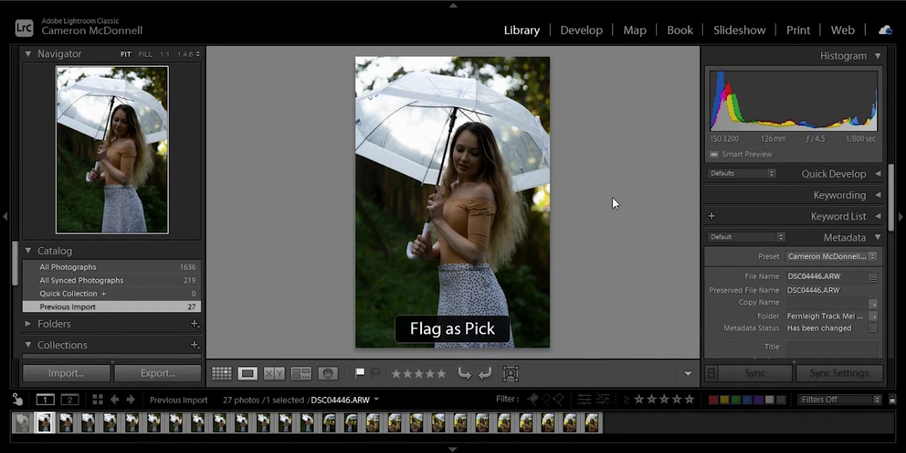
key("Right")
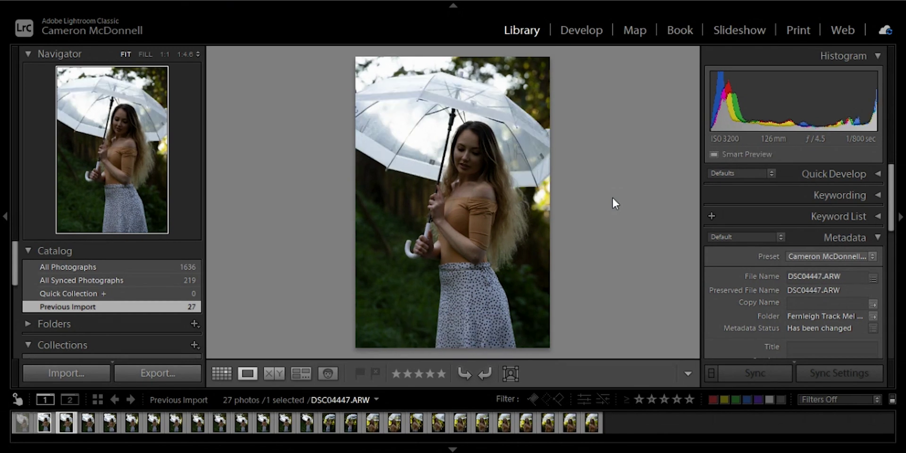
key("x")
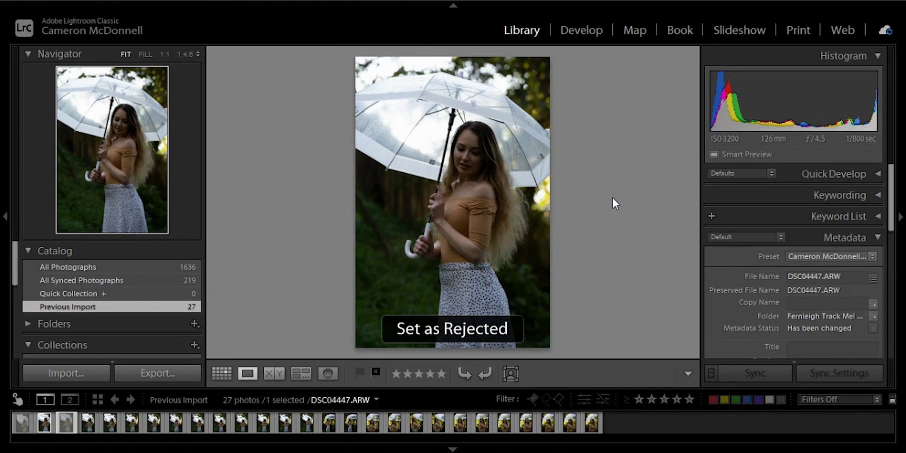
key("Right")
key("x")
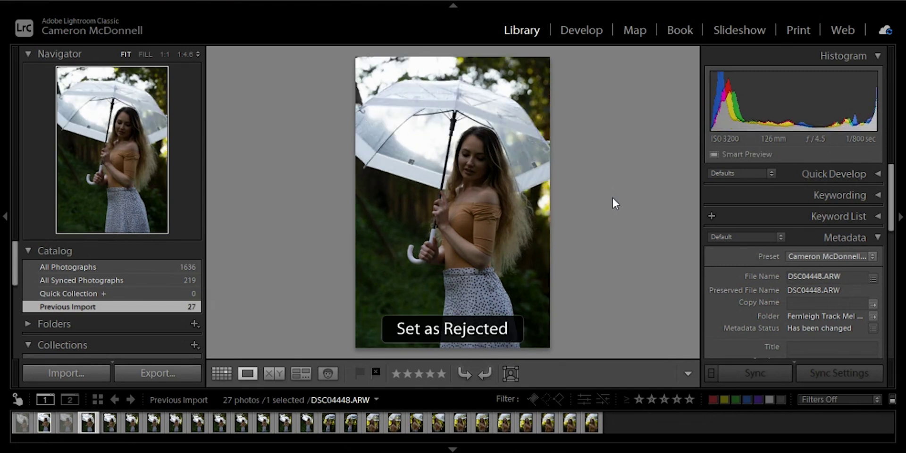
key("Right")
key("x")
key("Right")
key("Right")
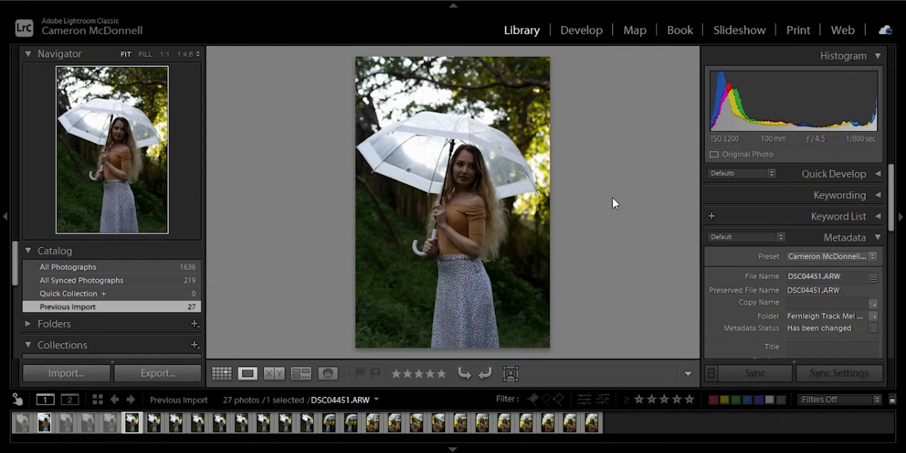
Step: Reject DSC04451 and DSC04452, and flag DSC04453 and DSC04516 as picks
key("Left")
key("x")
key("Right")
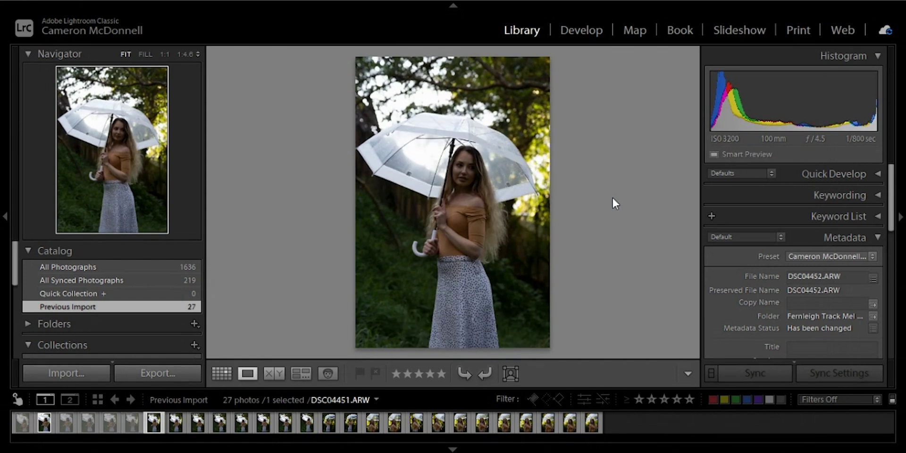
key("p")
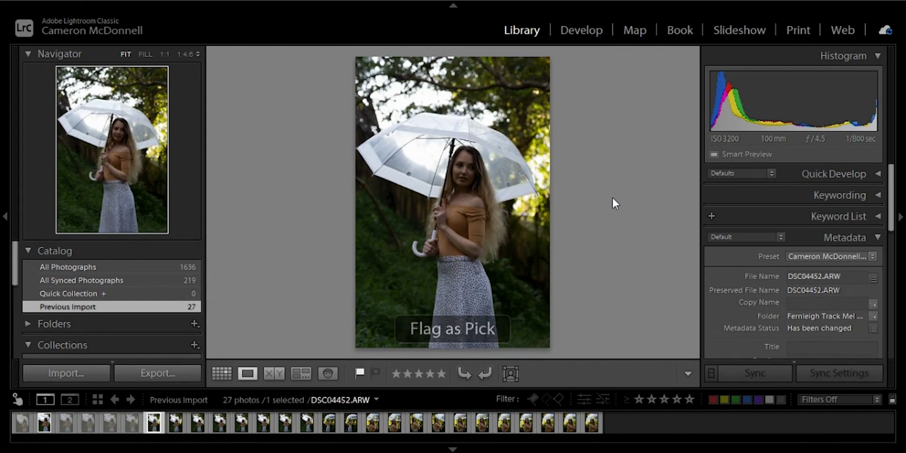
key("Right")
key("Right")
key("Left")
key("Left")
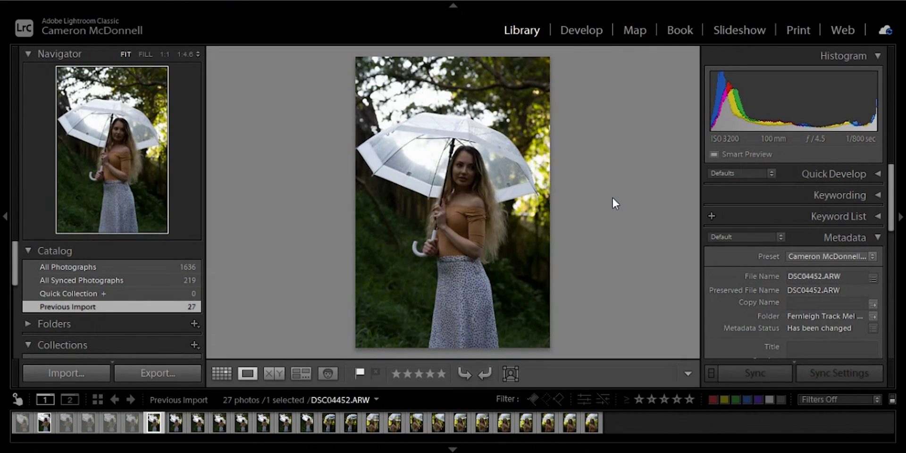
key("u")
key("x")
key("Right")
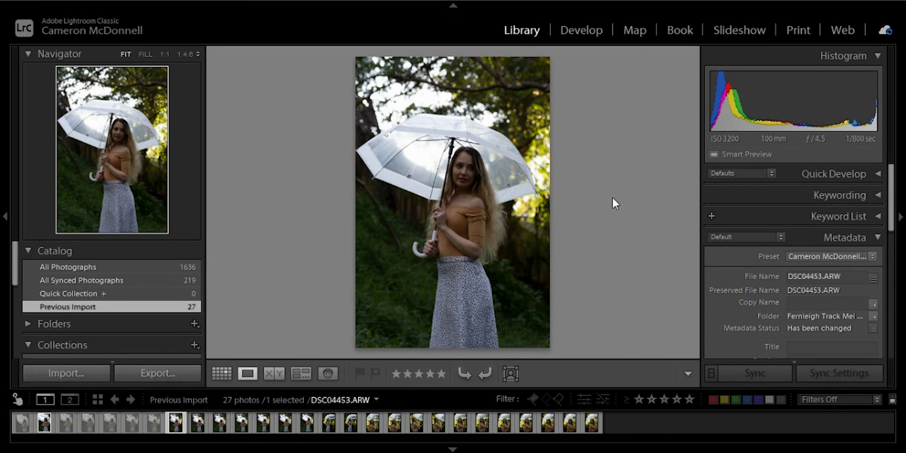
key("p")
key("Right")
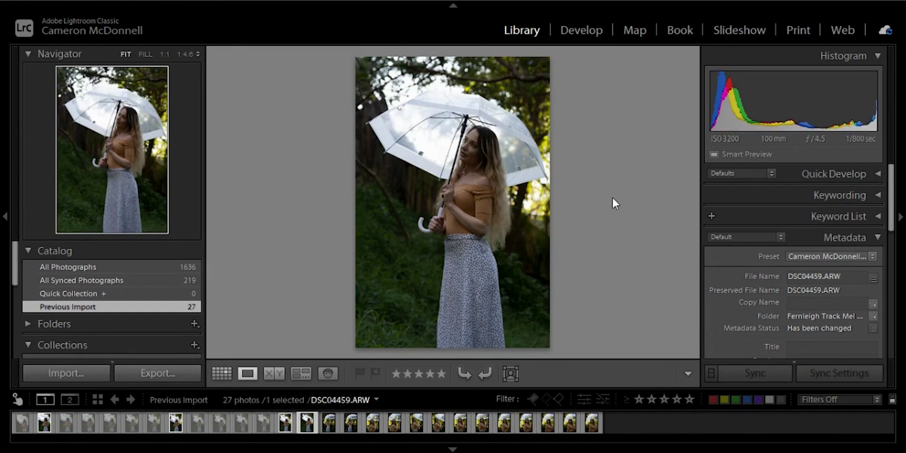
key("Right")
key("Right")
key("Right")
key("Right")
key("Right")
key("Right")
key("Right")
key("Right")
key("Right")
key("Right")
key("Right")
key("Right")
key("Right")
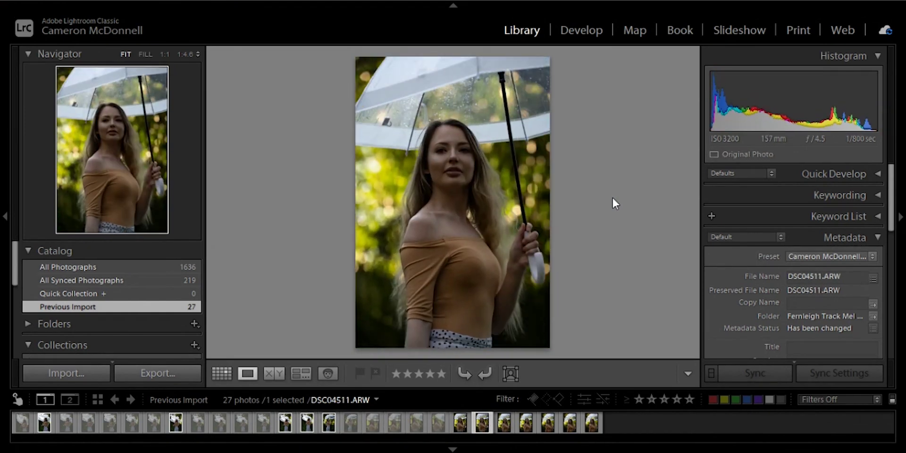
key("p")
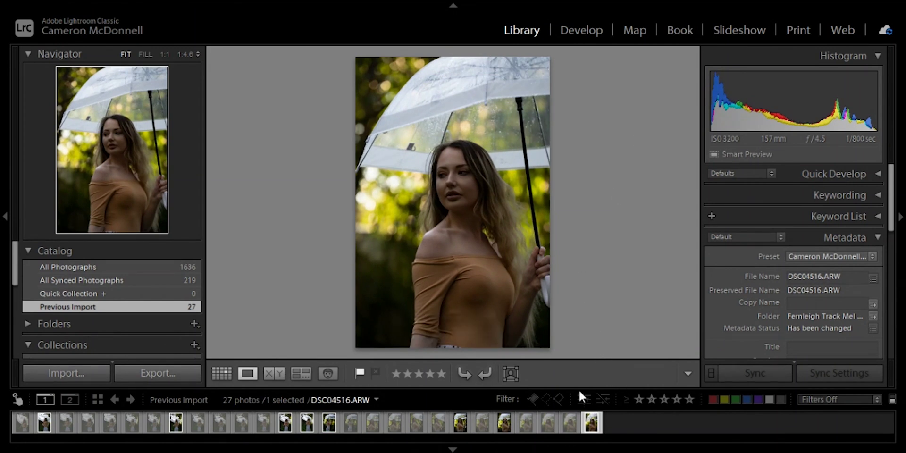
Step: Filter the filmstrip to the 6 flagged picks and step to the next one
left_click(533, 400)
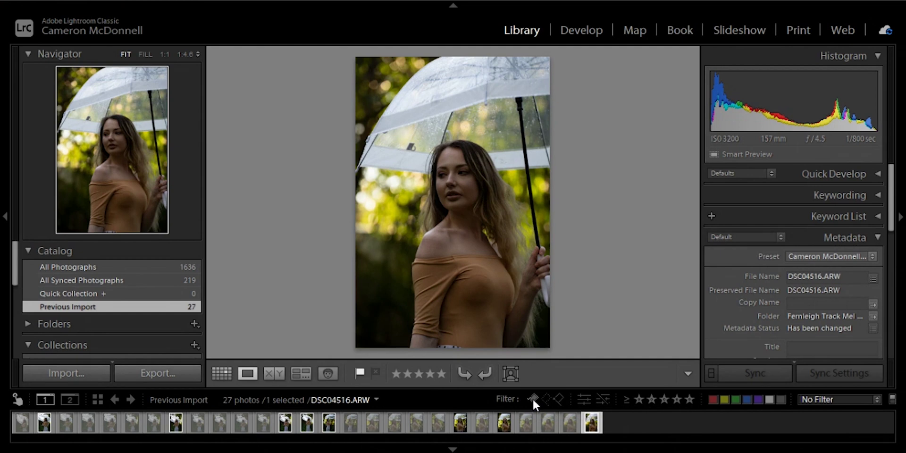
left_click(532, 398)
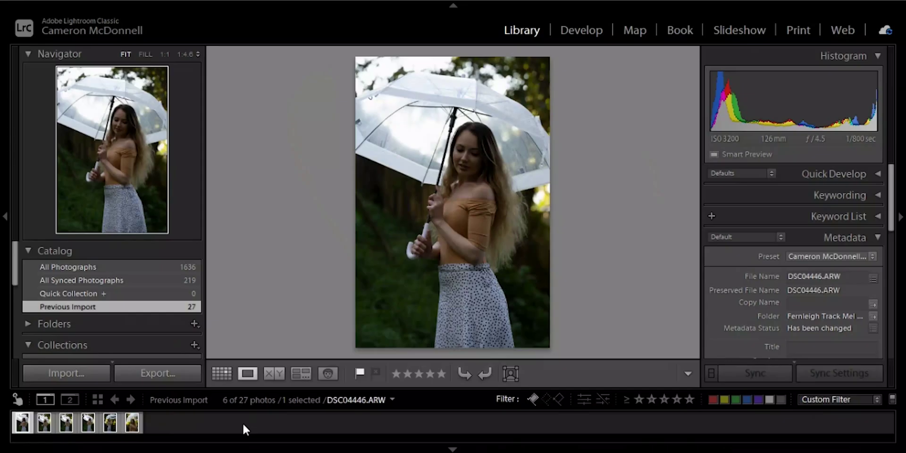
key("Right")
Step: Give the flagged picks, including DSC04453, a 1-star rating
key("Right")
key("Right")
key("1")
key("Right")
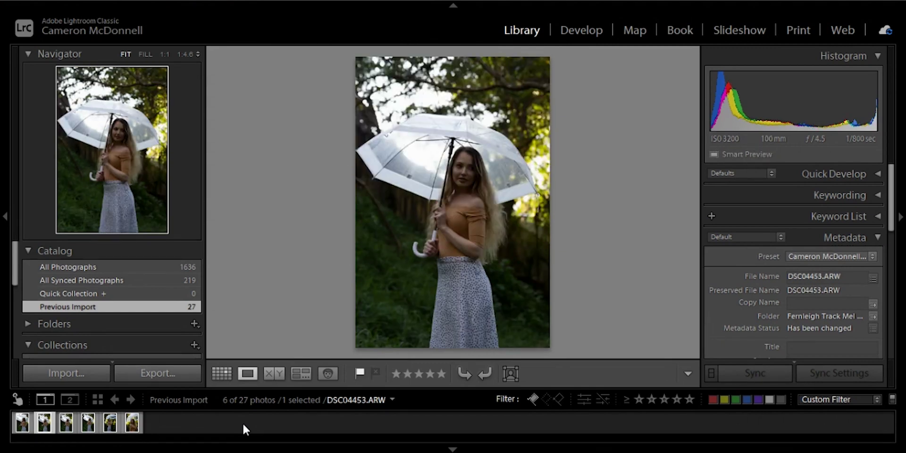
key("Right")
key("Right")
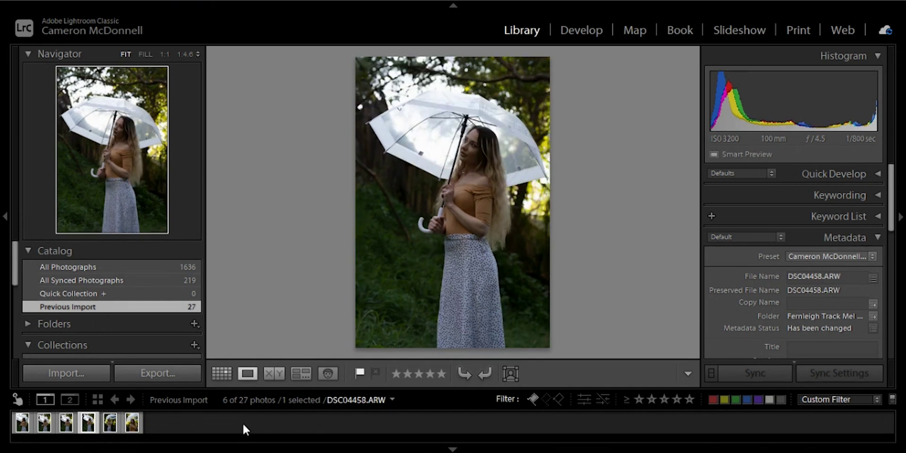
key("1")
key("Right")
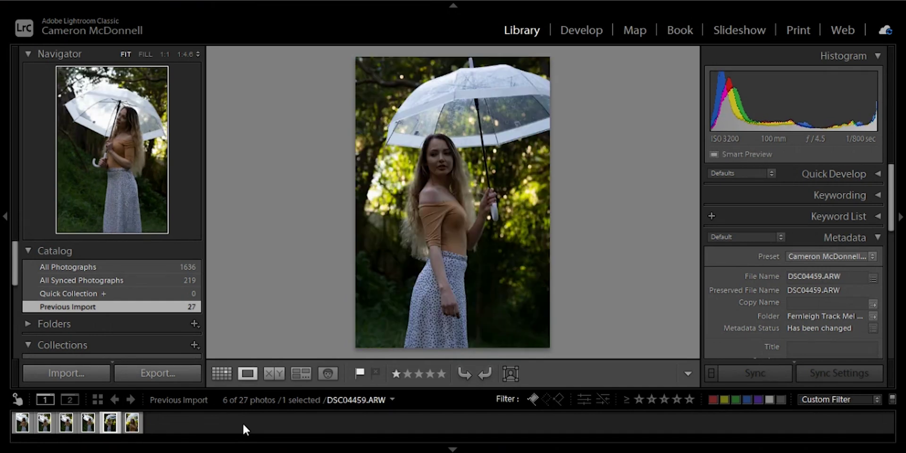
key("1")
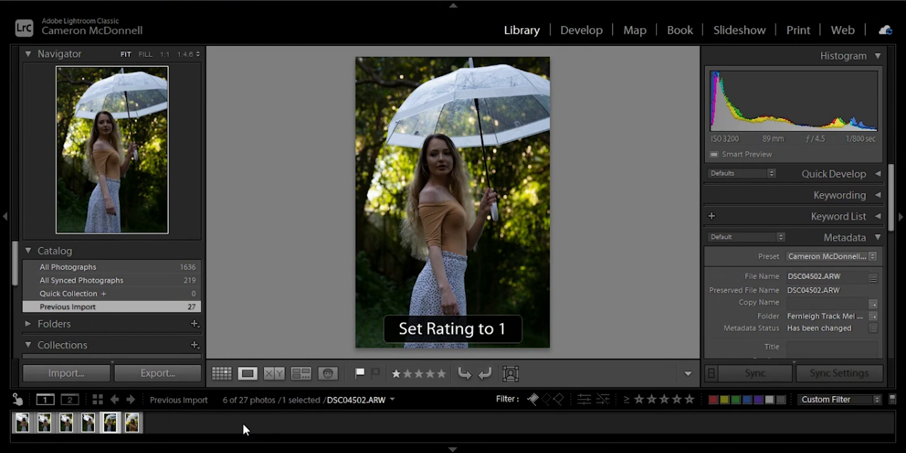
Step: Compare the close-up umbrella shot with the full-length one
key("Right")
key("Left")
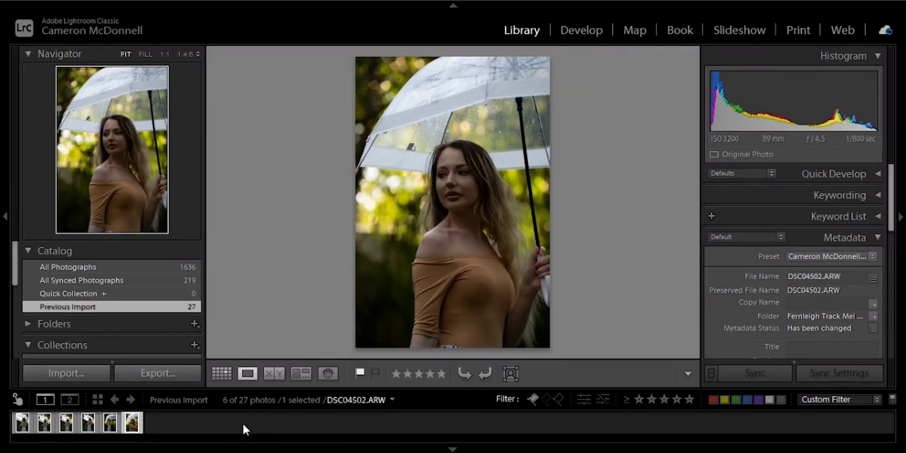
key("Left")
key("Right")
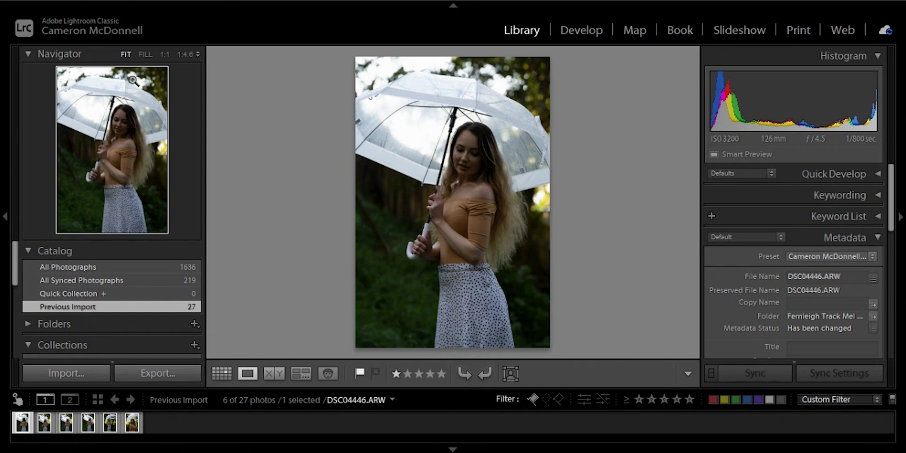
Step: Select all six picks in Grid view and start exporting them from the File menu
left_click(222, 373)
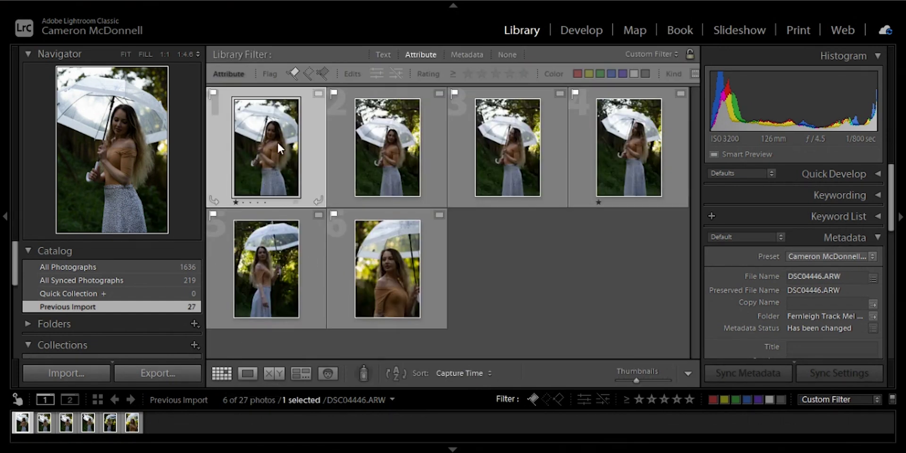
left_click_drag(385, 274, 286, 178)
key("ctrl+a")
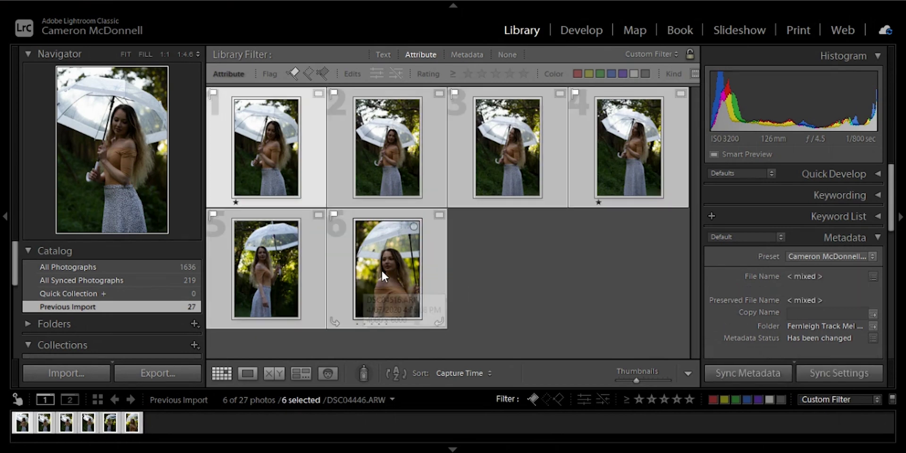
left_click(19, 2)
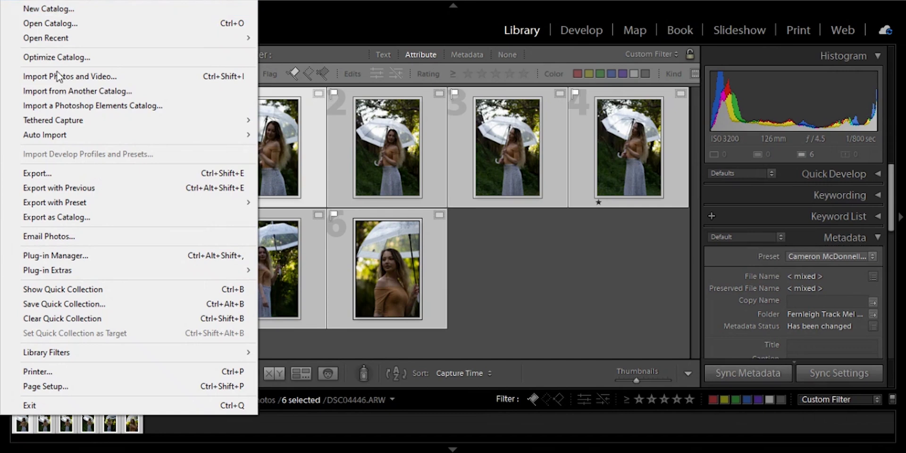
left_click(70, 174)
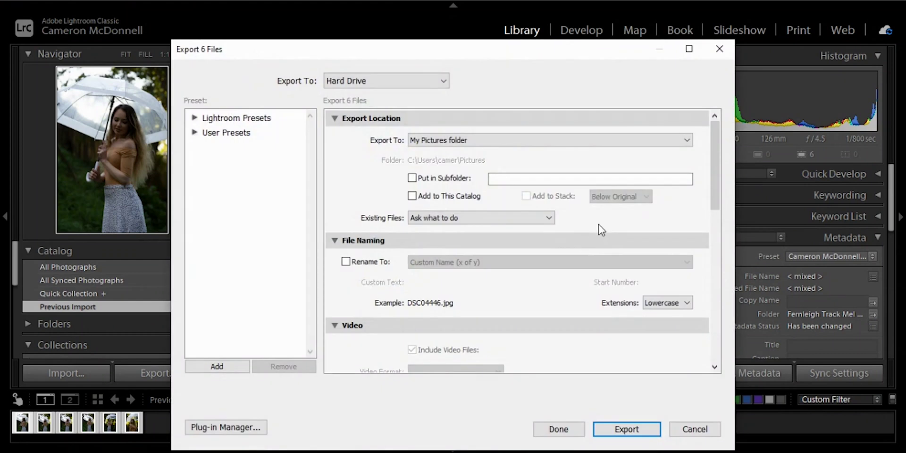
Step: Scroll to Watermarking in the Export 6 Files dialog and show the saved watermarks
scroll(531, 273, "down", 10)
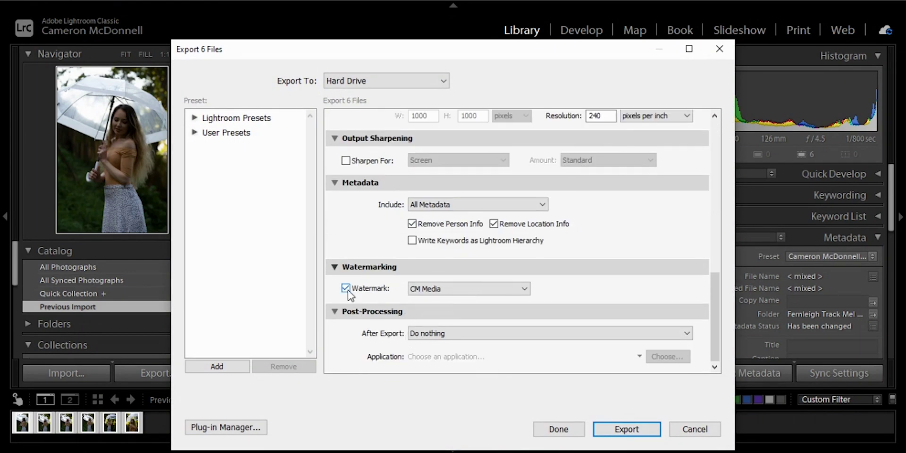
left_click(445, 290)
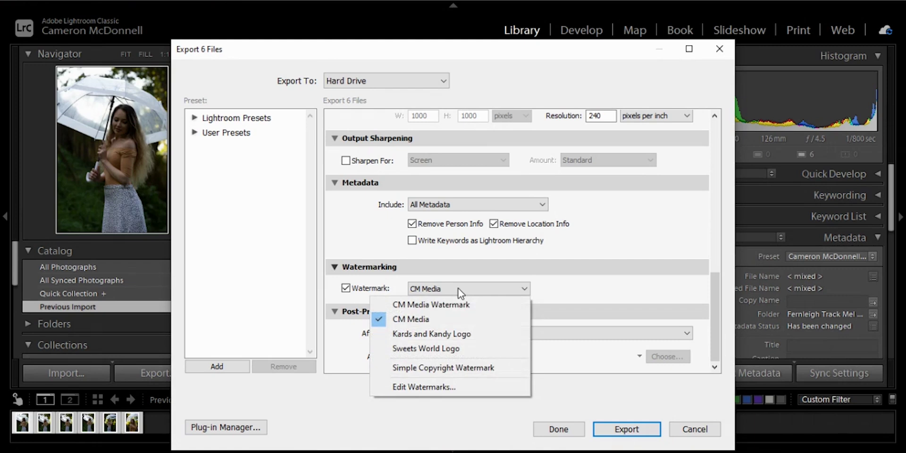
Step: Try raising the watermark opacity in the watermark editor, then discard the edits
left_click(406, 387)
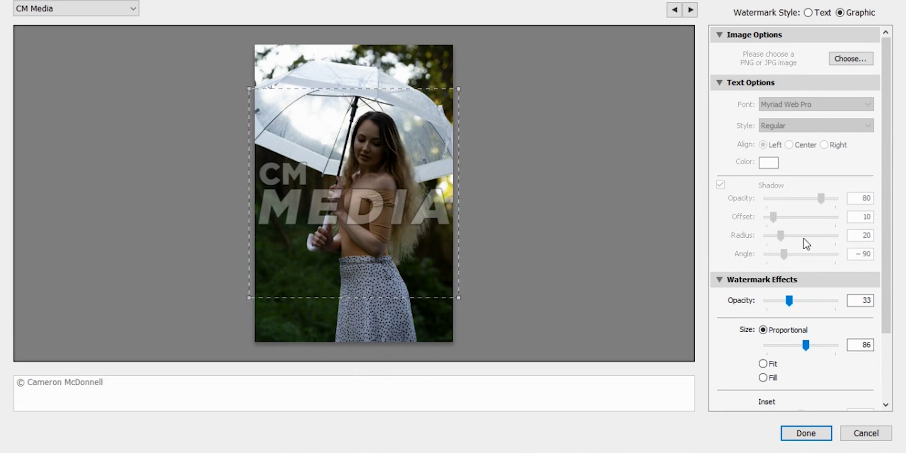
left_click_drag(791, 305, 816, 309)
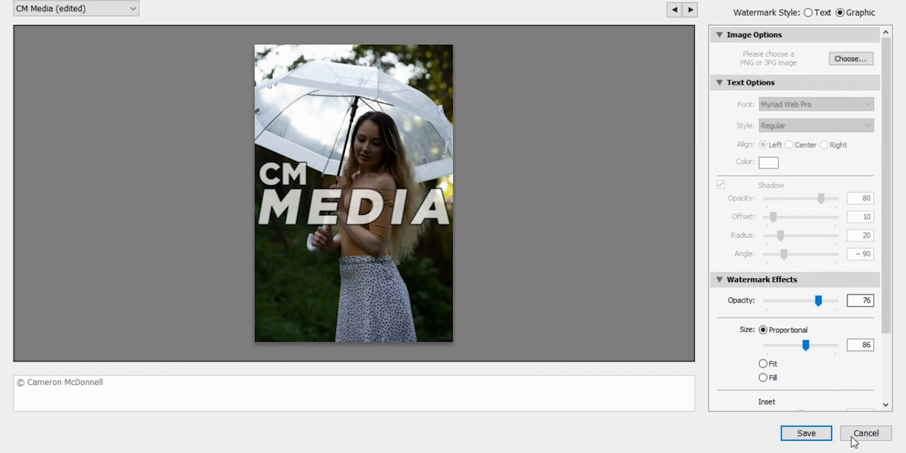
left_click(863, 433)
Step: Export the six photos with the CM Media watermark enabled
left_click(347, 288)
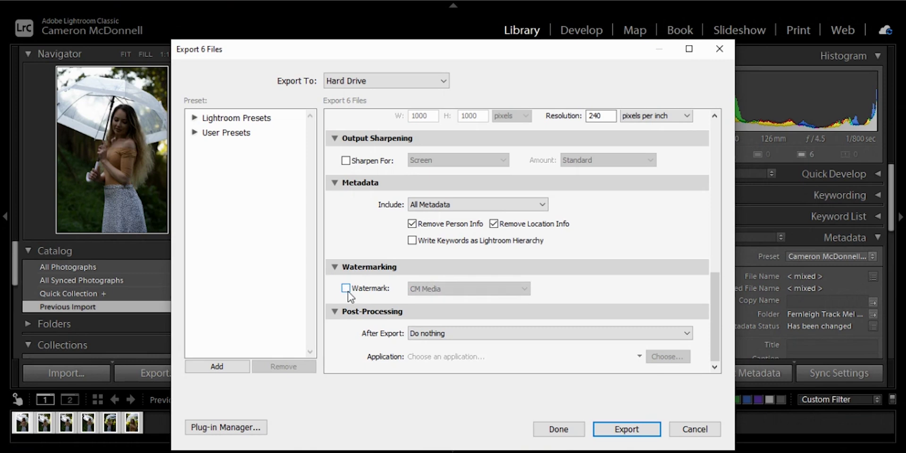
left_click(346, 289)
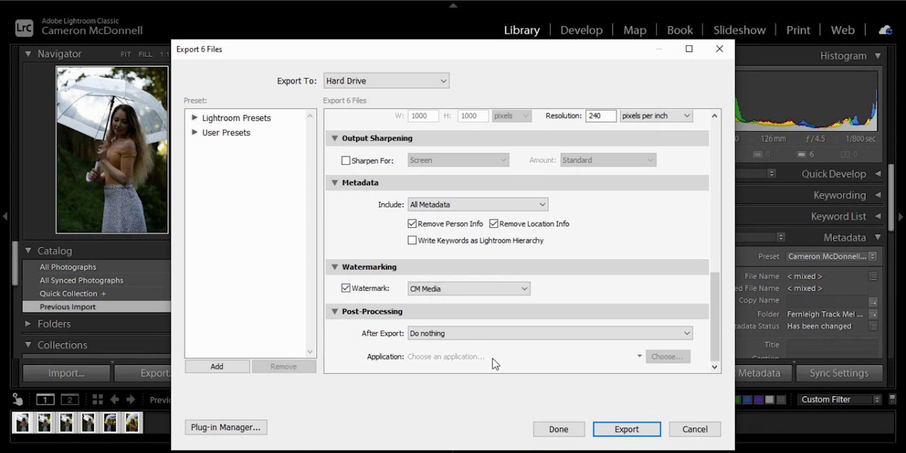
left_click(623, 429)
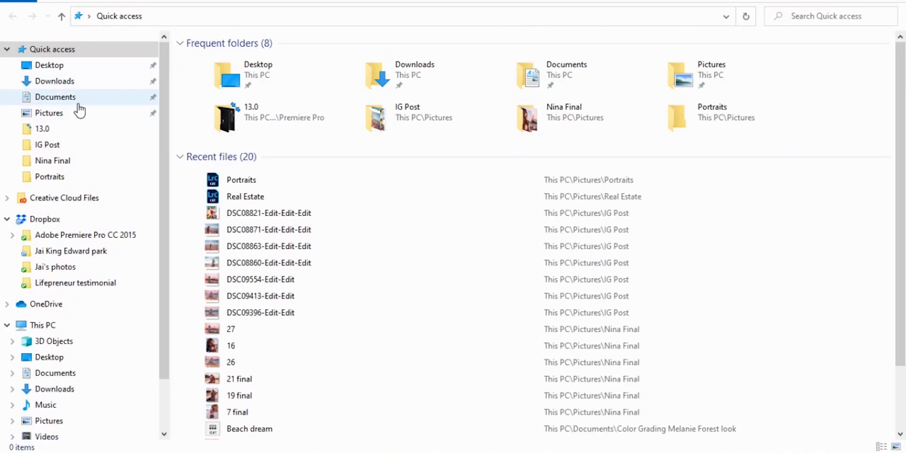
Step: View the exported DSC04446 in the Pictures folder, then return to Lightroom Classic
left_click(66, 116)
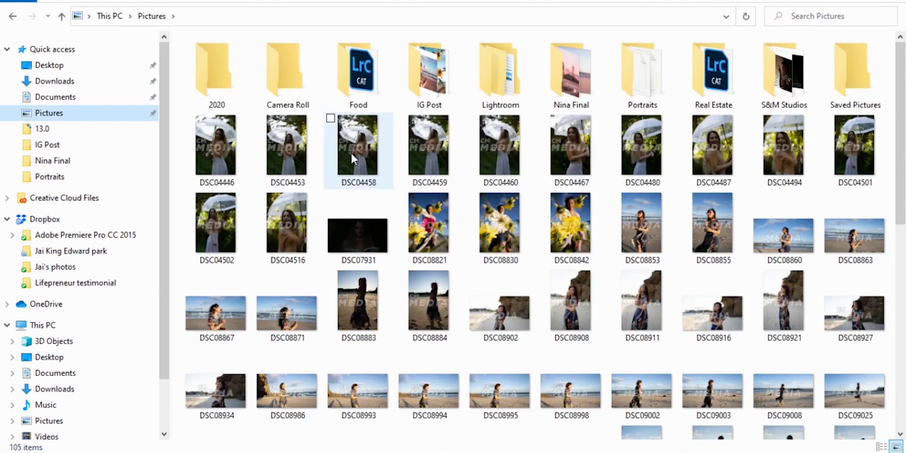
left_click(215, 144)
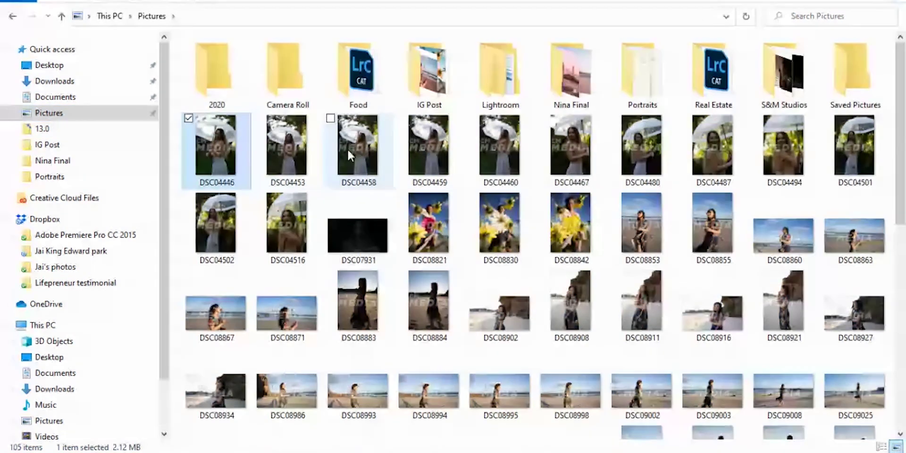
key("Right")
key("Right")
key("Right")
key("Right")
key("Right")
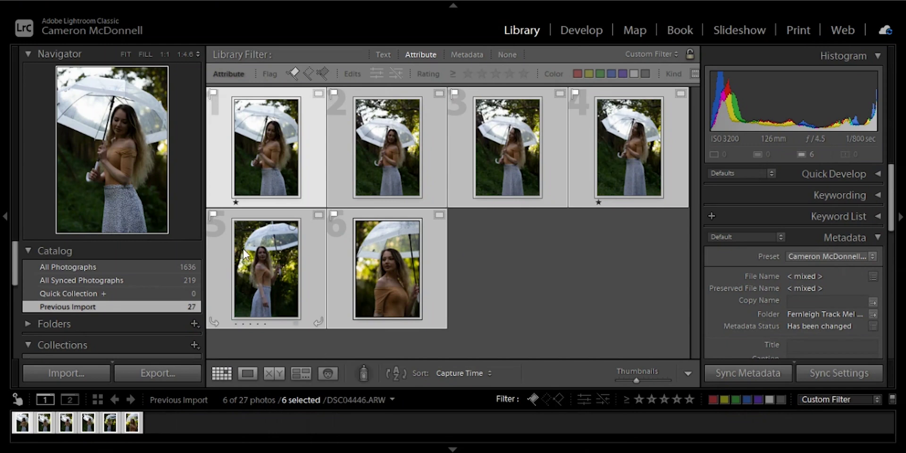
Step: Import the six watermarked JPEGs from the user's Pictures folder into the catalog
left_click(71, 372)
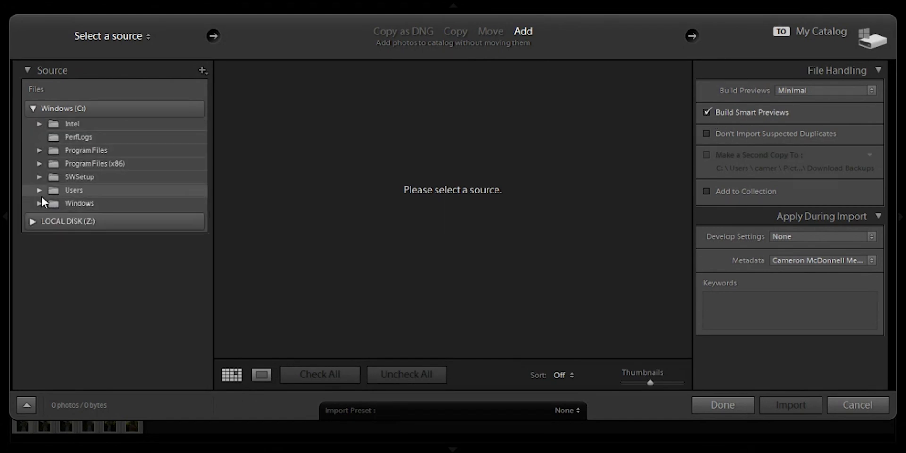
left_click(70, 191)
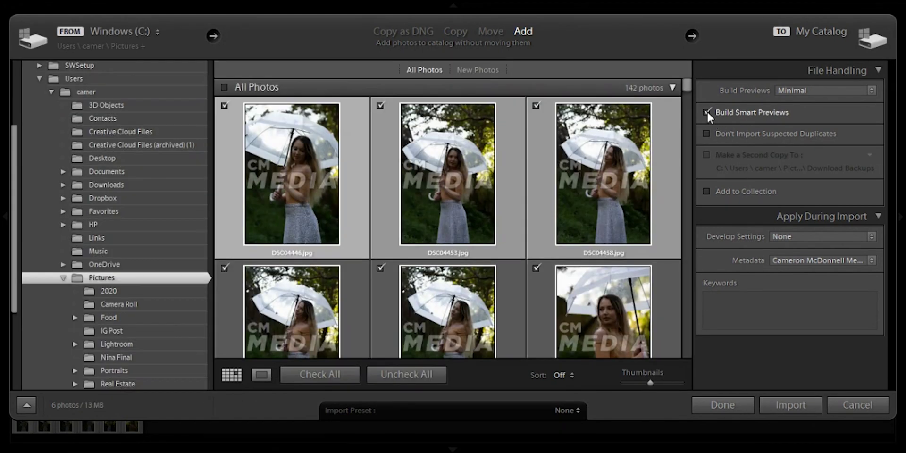
left_click(706, 112)
left_click(785, 402)
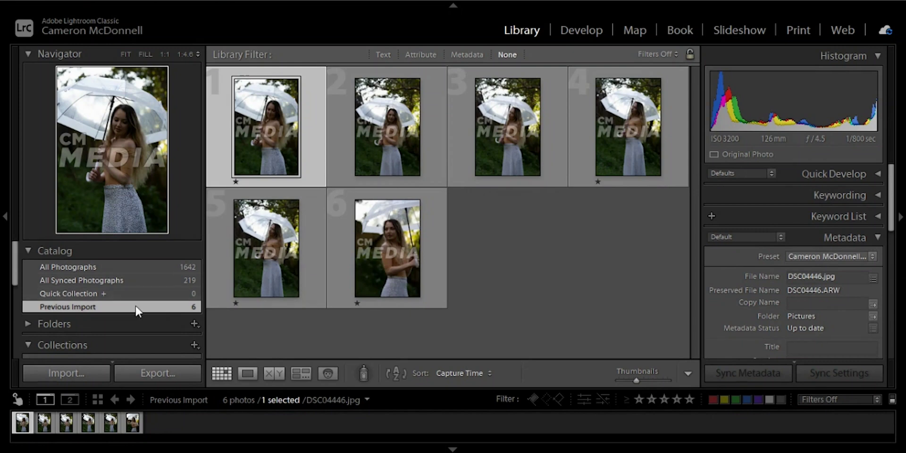
Step: Create a collection named 'Lightroom tutorial' that includes the selected photo DSC04446.jpg
scroll(82, 327, "down", 5)
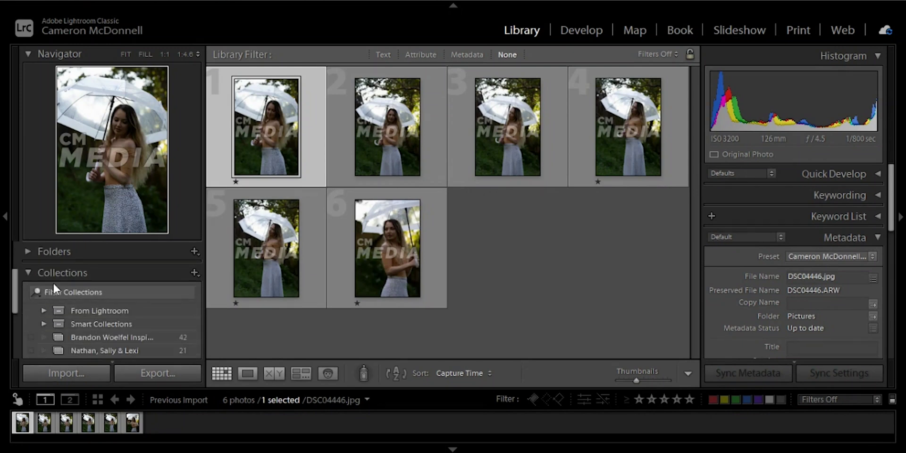
left_click(194, 272)
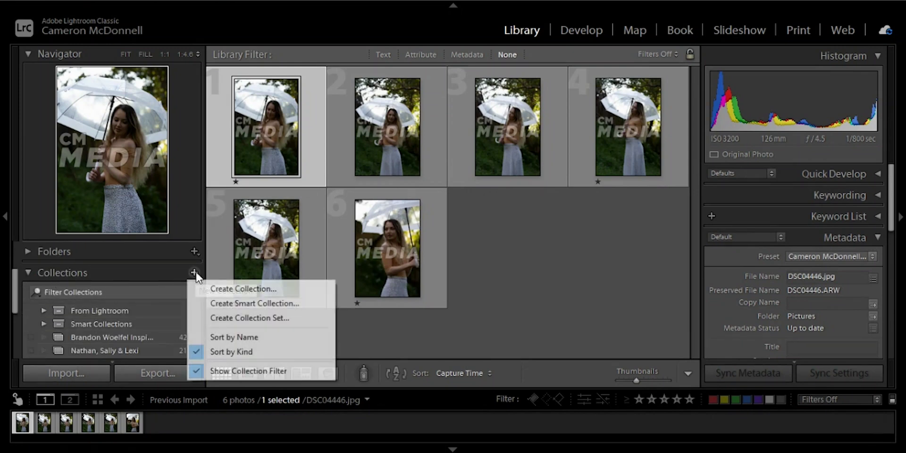
left_click(232, 288)
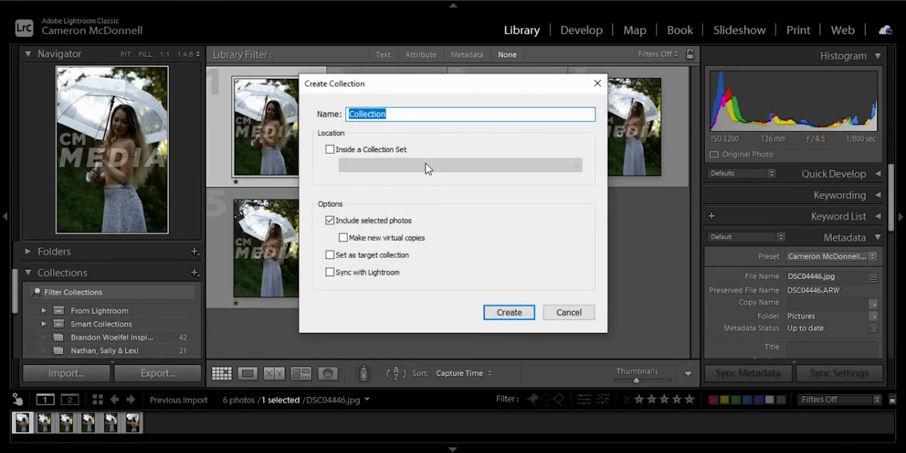
type("Light")
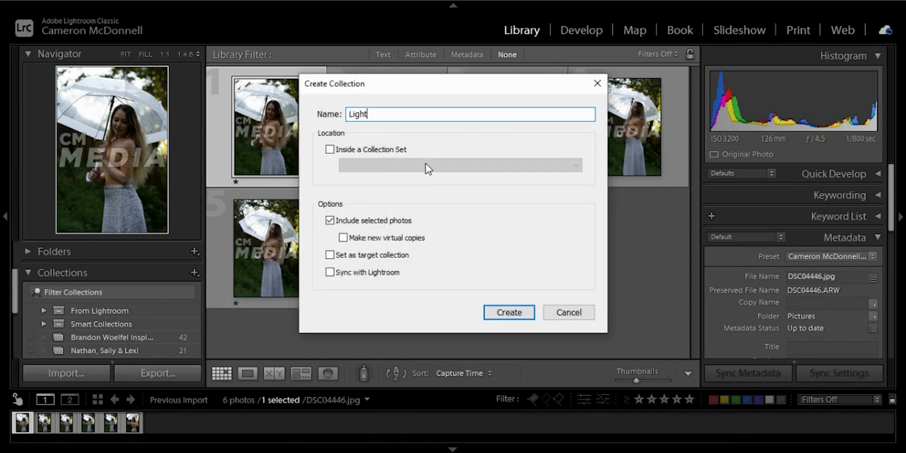
type("room tutorial")
left_click(501, 314)
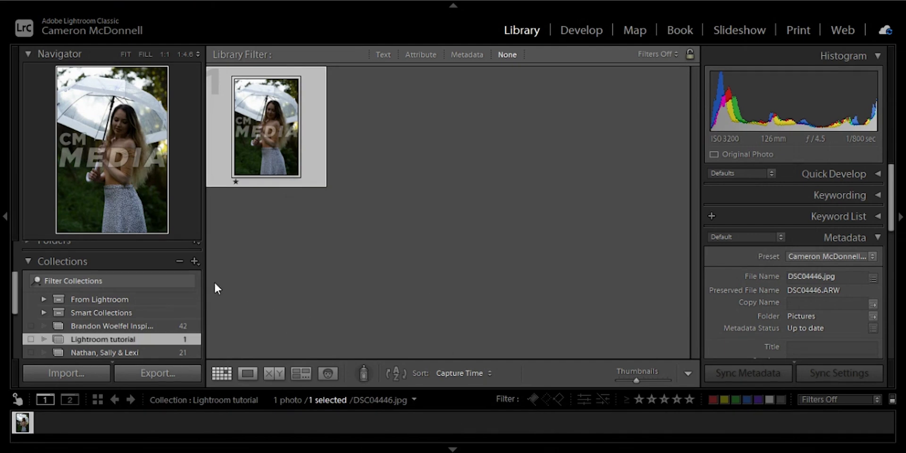
Step: Select all six photos from Previous Import and drag them into the 'Lightroom tutorial' collection
scroll(137, 301, "down", 2)
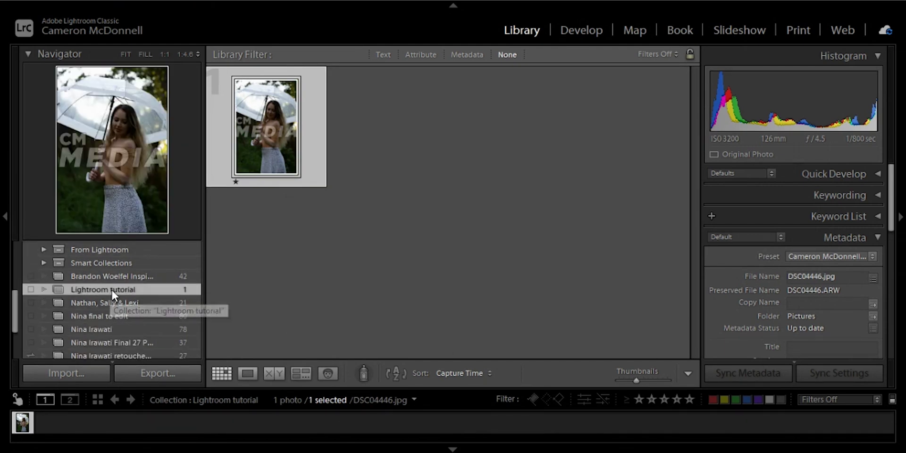
scroll(136, 284, "up", 5)
left_click(114, 272)
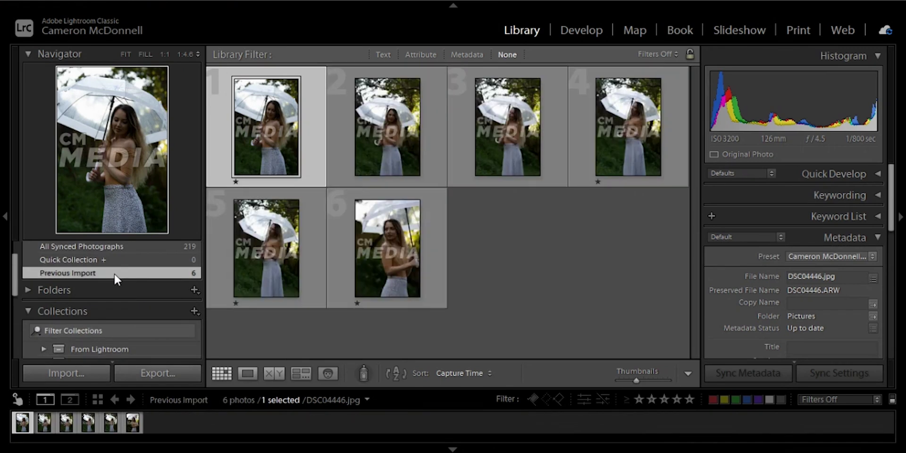
key("ctrl+a")
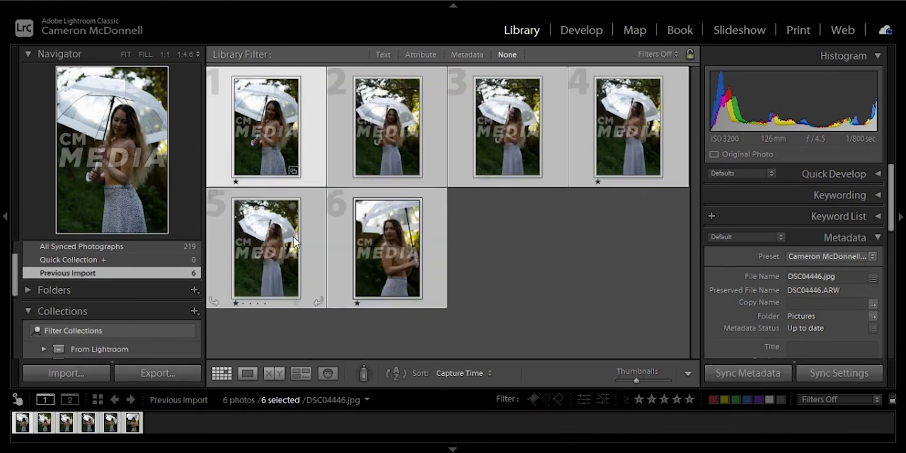
scroll(165, 307, "down", 3)
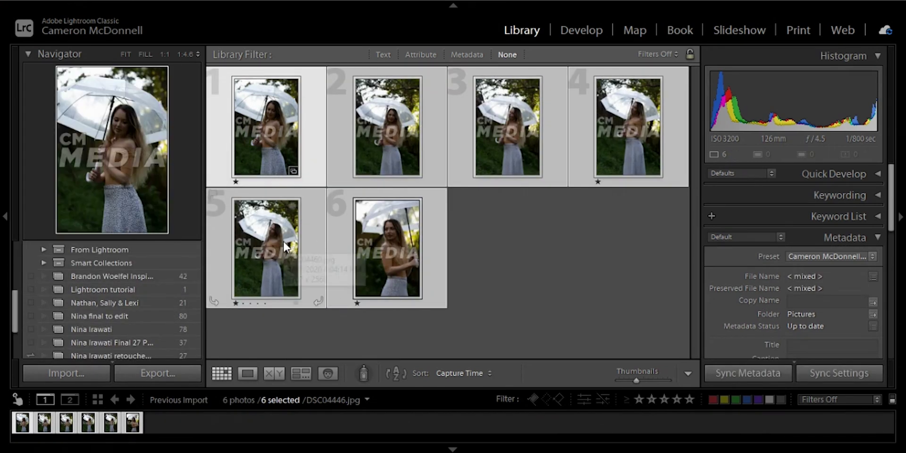
left_click_drag(285, 245, 109, 290)
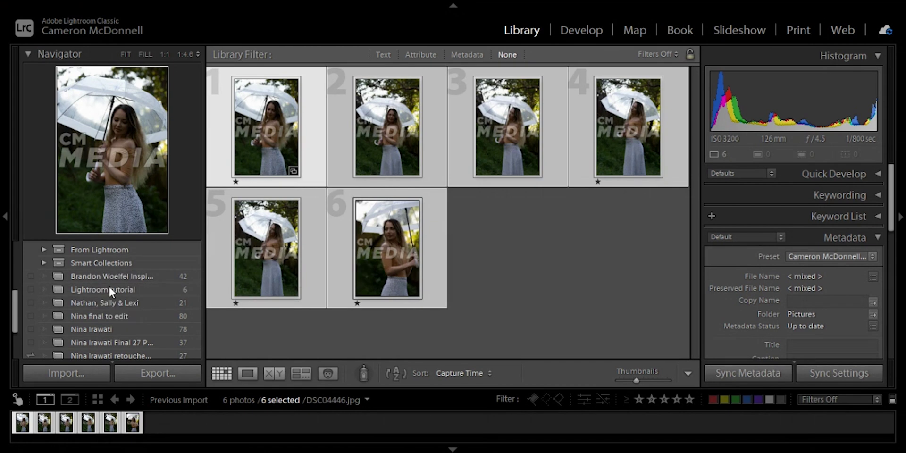
Step: Sync the 'Lightroom tutorial' collection with Lightroom, then choose Lightroom Links > View on Web
right_click(109, 286)
left_click(90, 289)
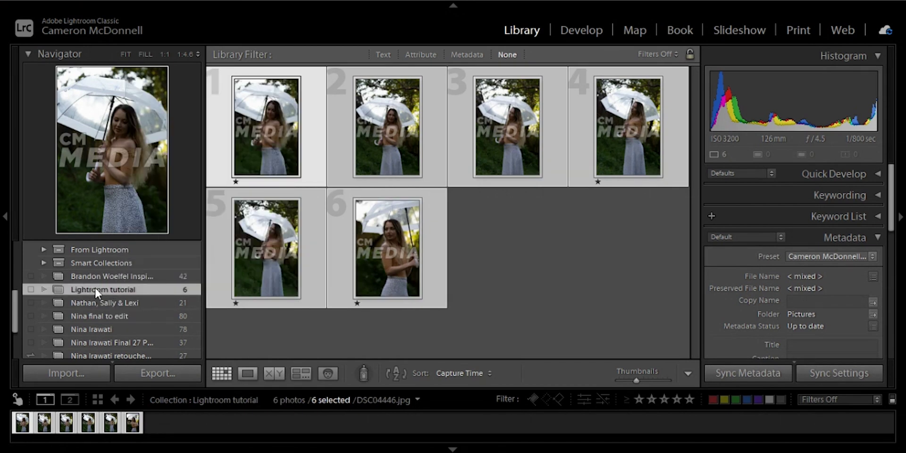
right_click(95, 289)
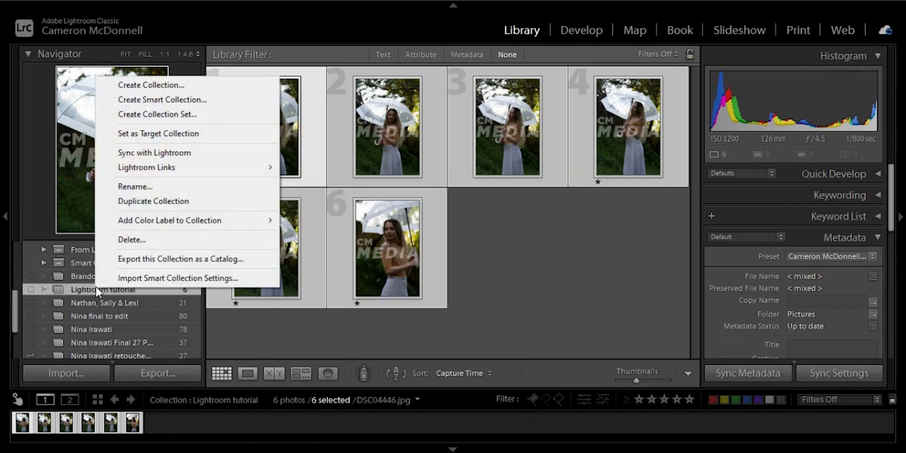
left_click(147, 154)
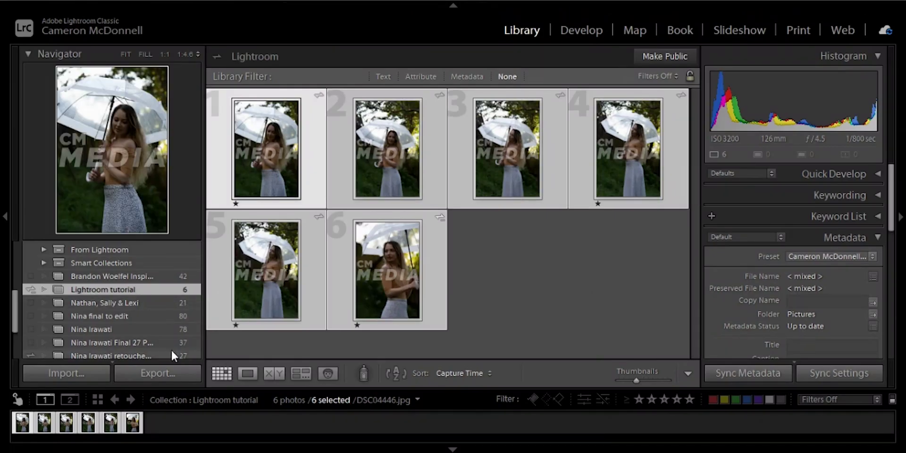
right_click(101, 292)
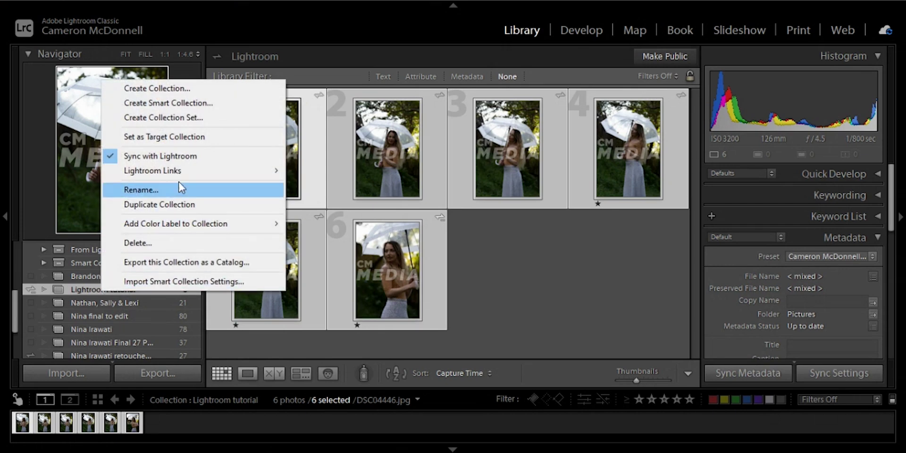
mouse_move(193, 171)
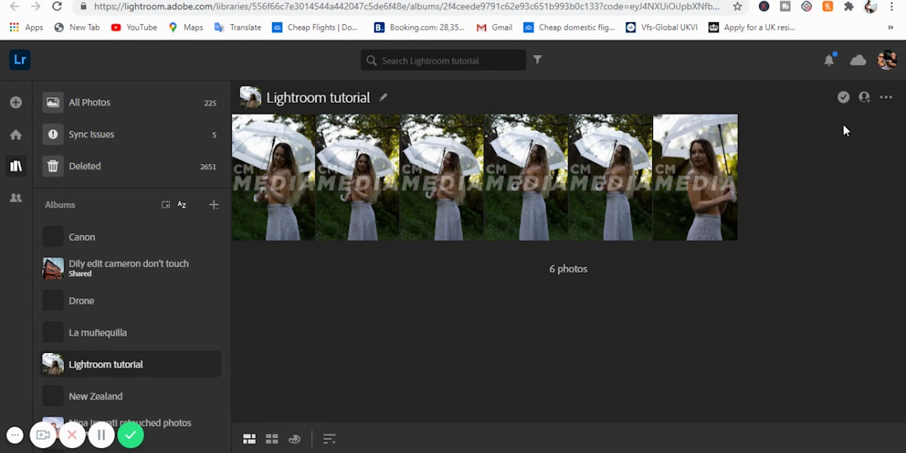
Step: Give the album display a white background and the large-photo gallery layout
left_click(865, 98)
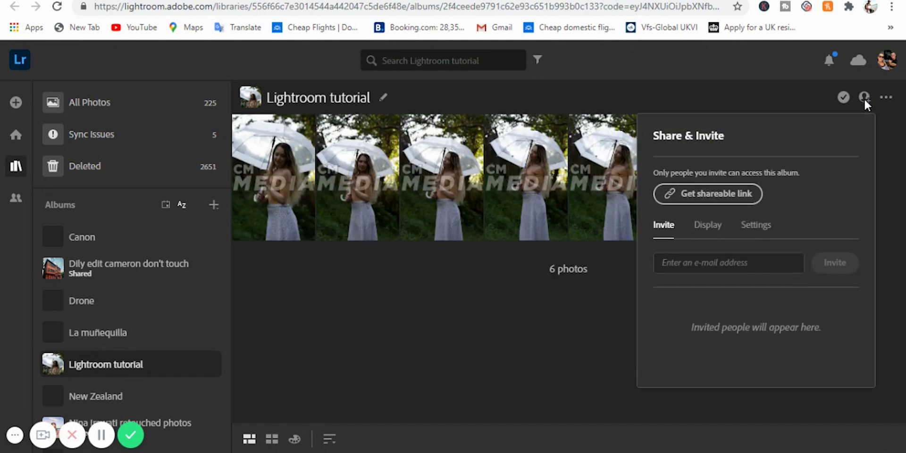
left_click(707, 225)
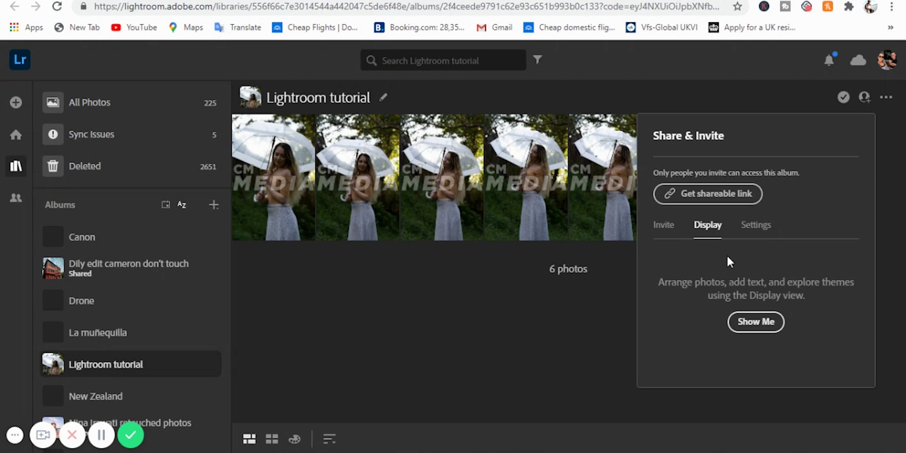
left_click(756, 319)
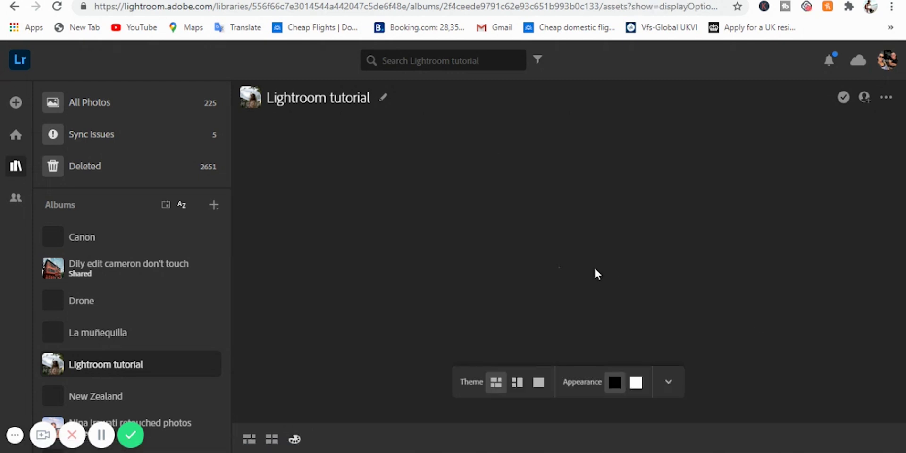
left_click(634, 225)
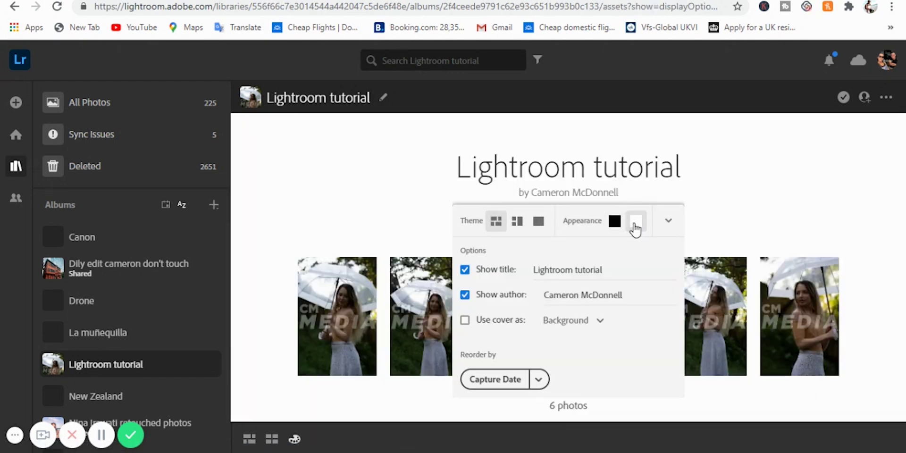
left_click(517, 222)
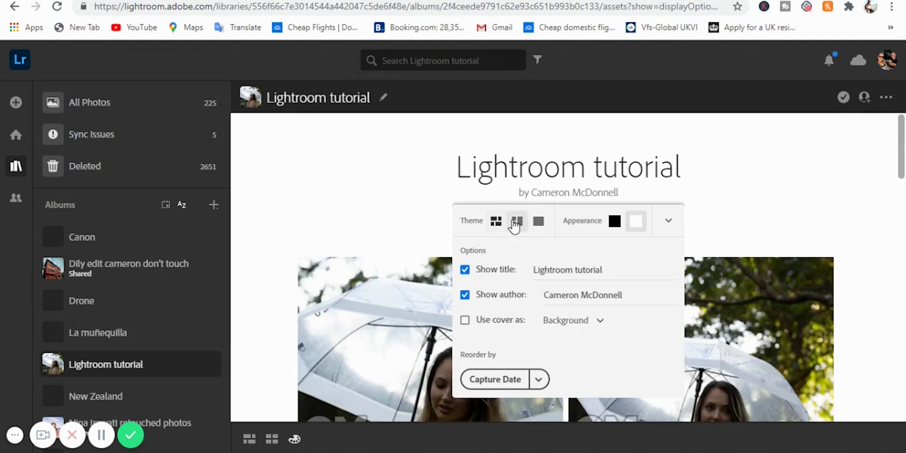
left_click(538, 221)
left_click(517, 222)
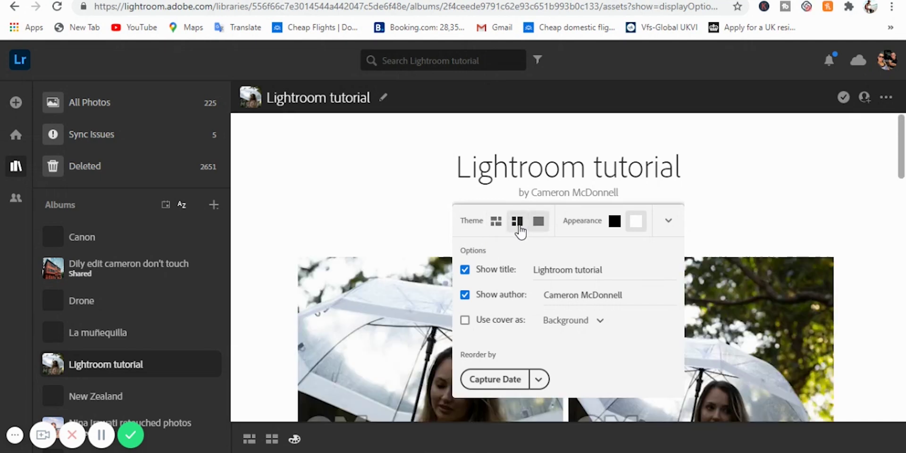
left_click(495, 222)
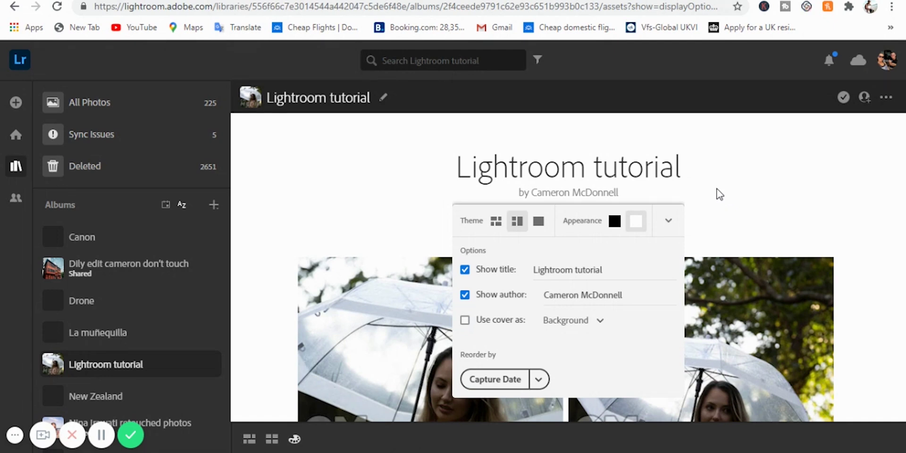
Step: Share the album through an 'Anyone can view' link with comments and likes, and copy the link
left_click(668, 221)
left_click(865, 98)
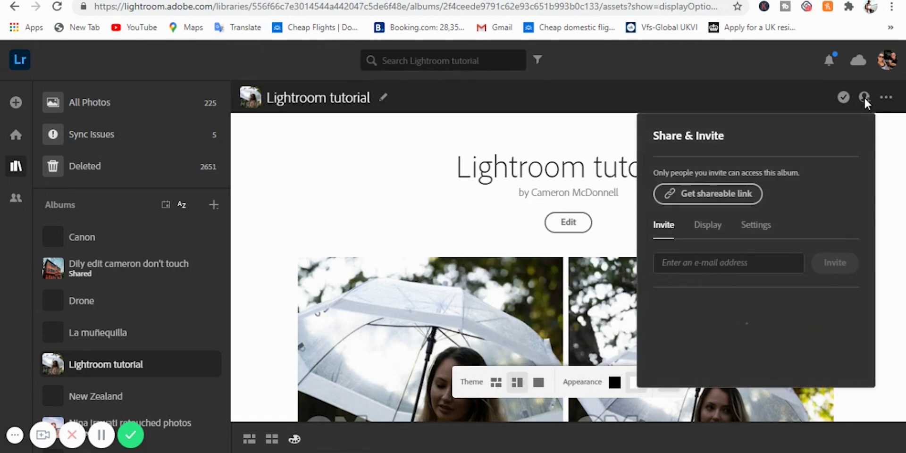
left_click(755, 225)
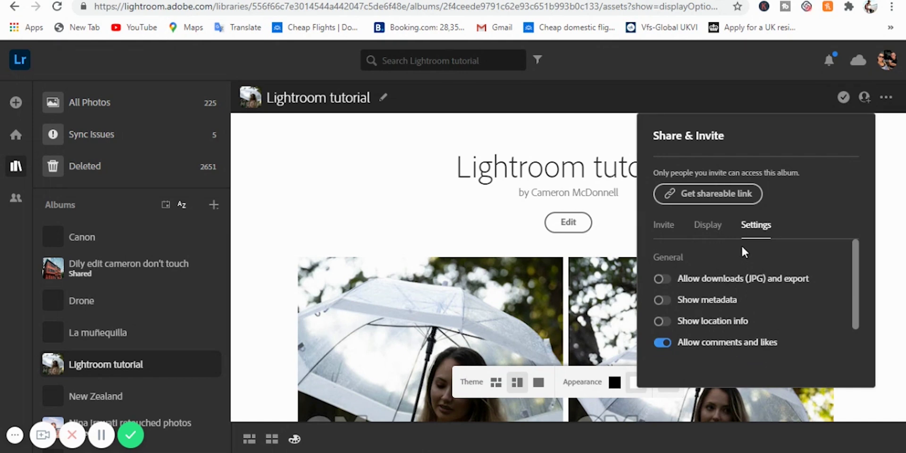
left_click(715, 199)
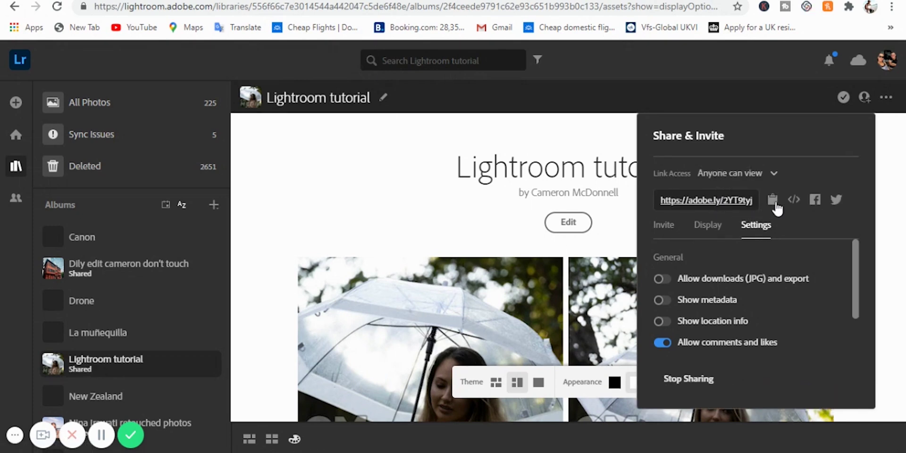
left_click(773, 202)
Step: Back in Lightroom Classic, make the 'Lightroom tutorial' collection public and view it on the web
mouse_move(471, 452)
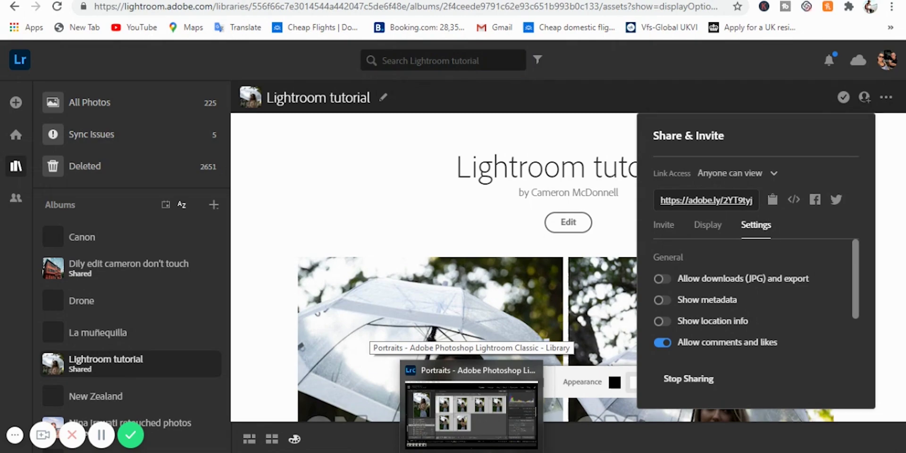
left_click(471, 415)
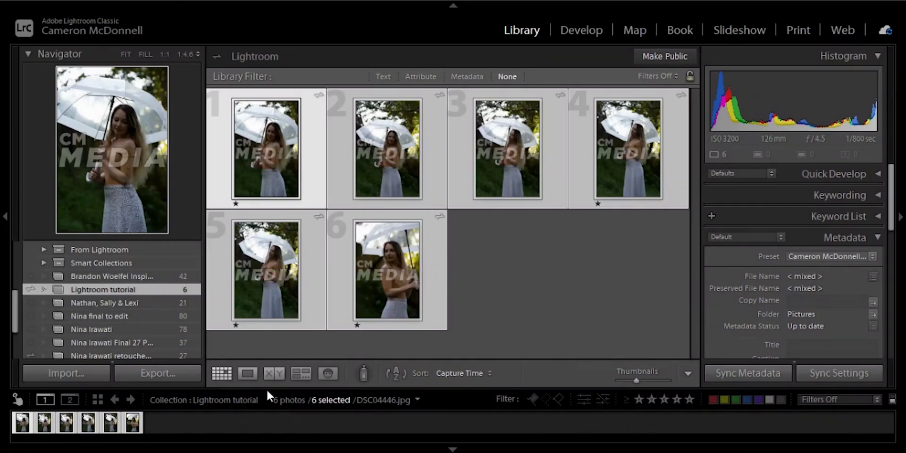
right_click(117, 288)
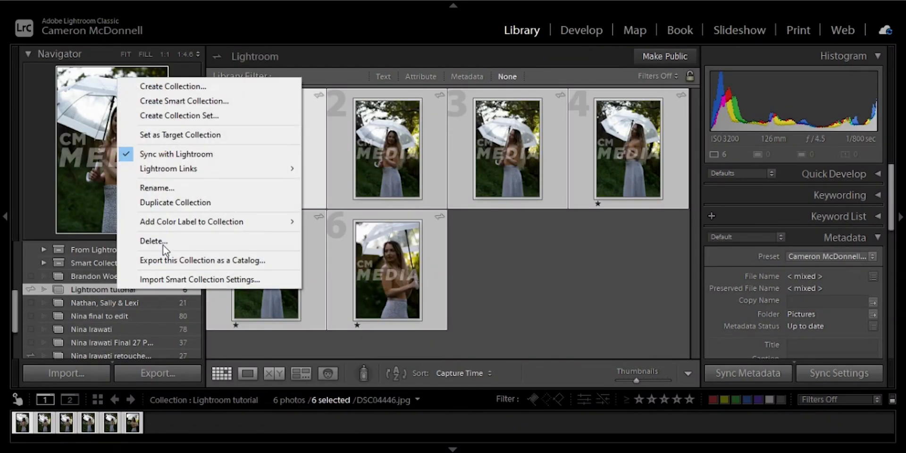
mouse_move(203, 169)
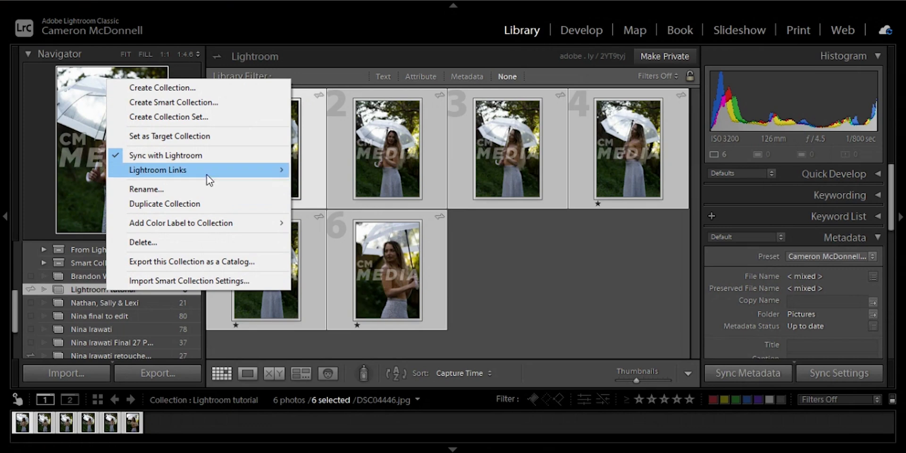
mouse_move(176, 174)
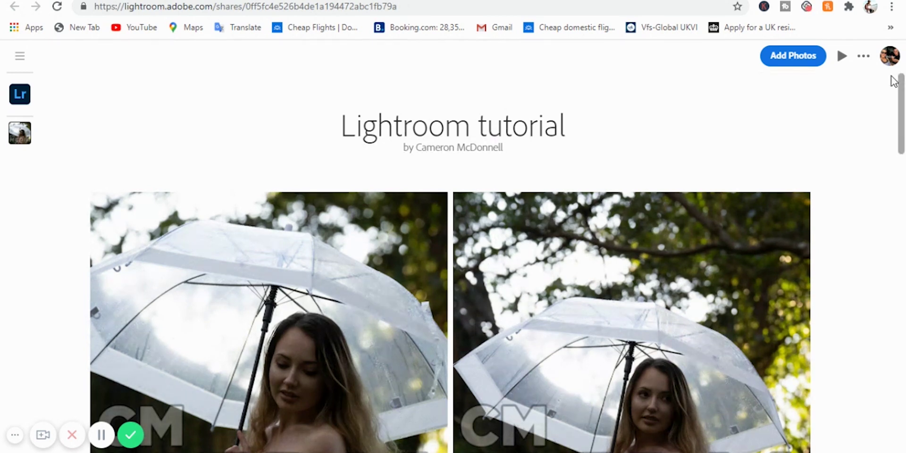
Step: Open the first umbrella photo, toggle its activity panel, and advance to the third photo
left_click(331, 290)
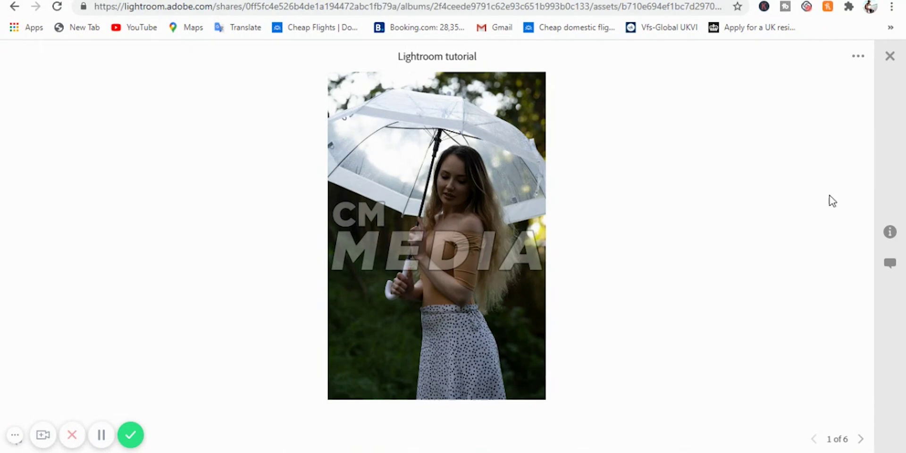
left_click(889, 264)
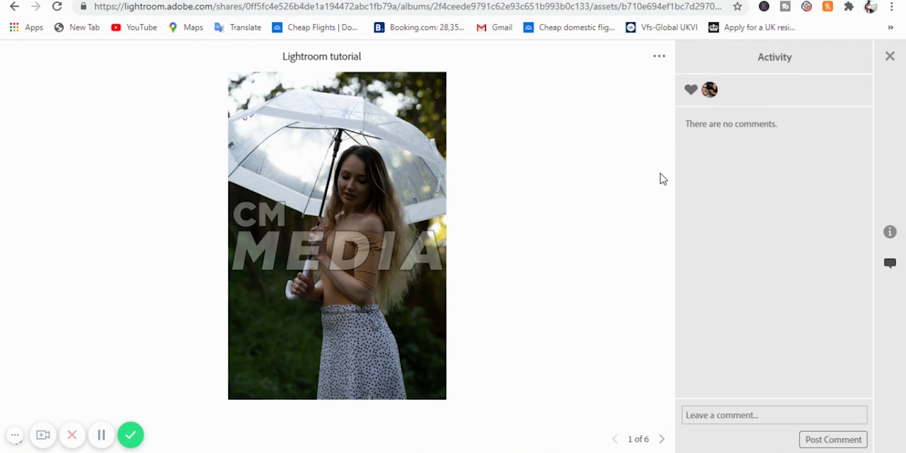
left_click(889, 263)
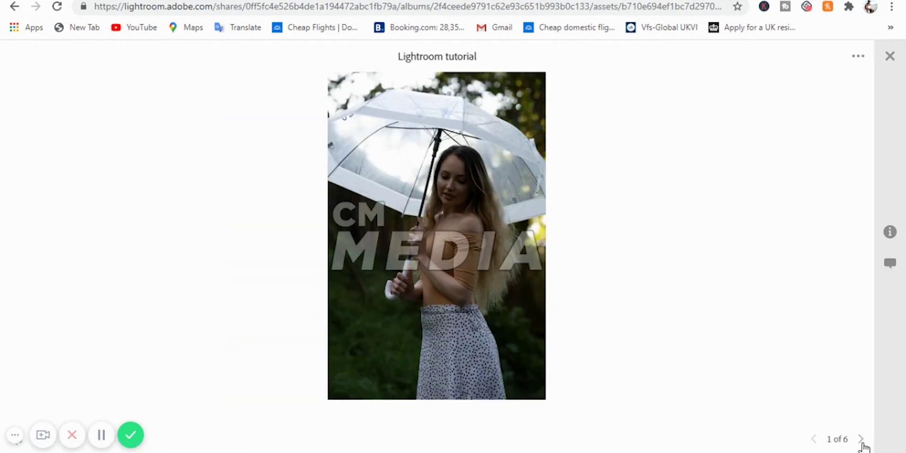
left_click(860, 439)
left_click(859, 438)
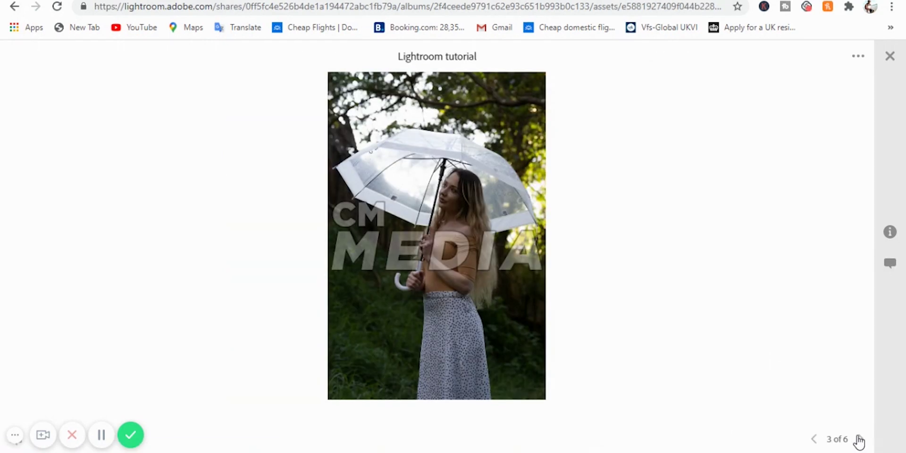
Step: Like the third photo from its activity panel, then advance to photo 6 of 6
left_click(890, 263)
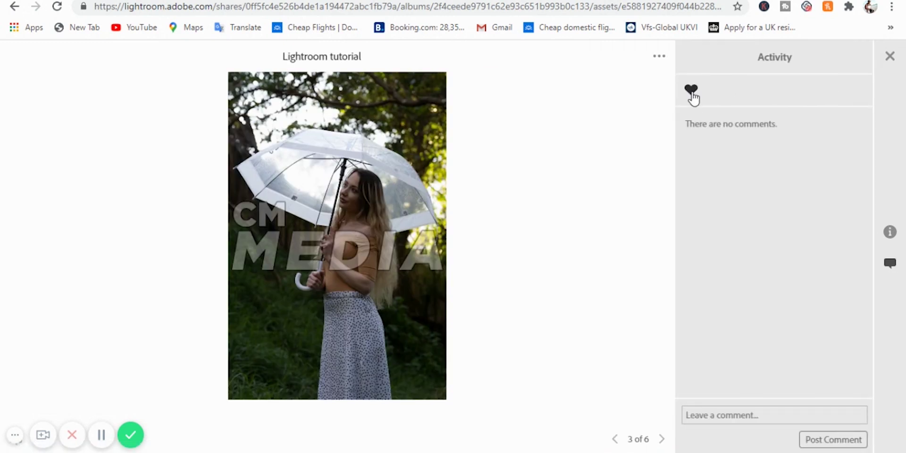
left_click(691, 90)
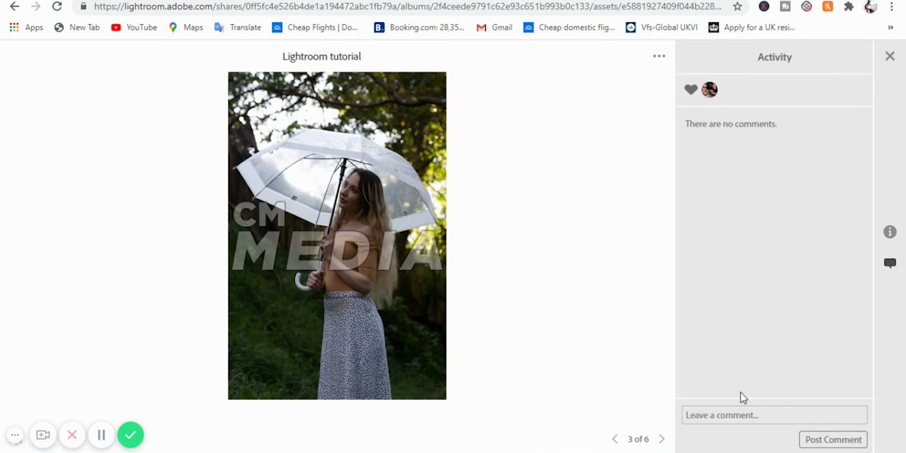
left_click(661, 446)
left_click(662, 442)
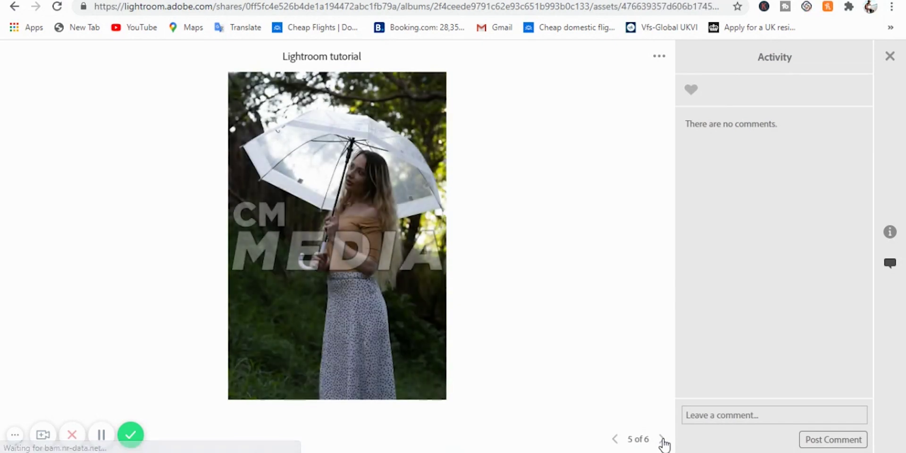
left_click(663, 442)
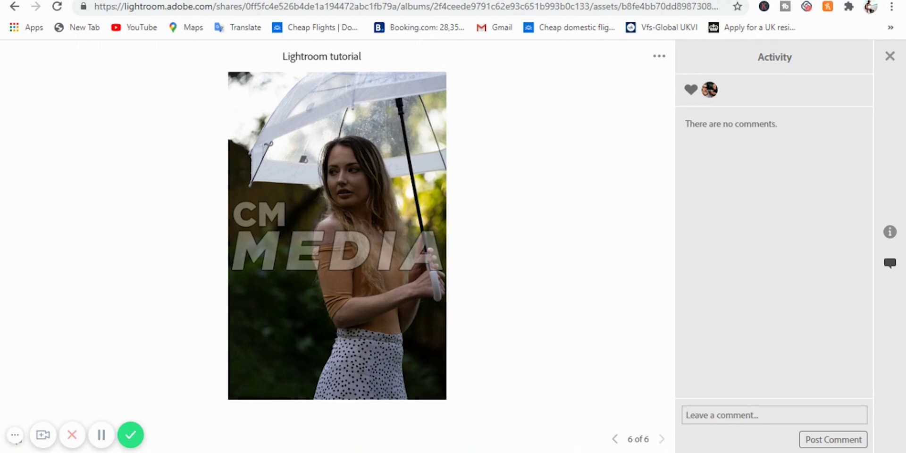
Step: Switch back to the Lightroom Classic window from the taskbar
mouse_move(471, 450)
left_click(472, 410)
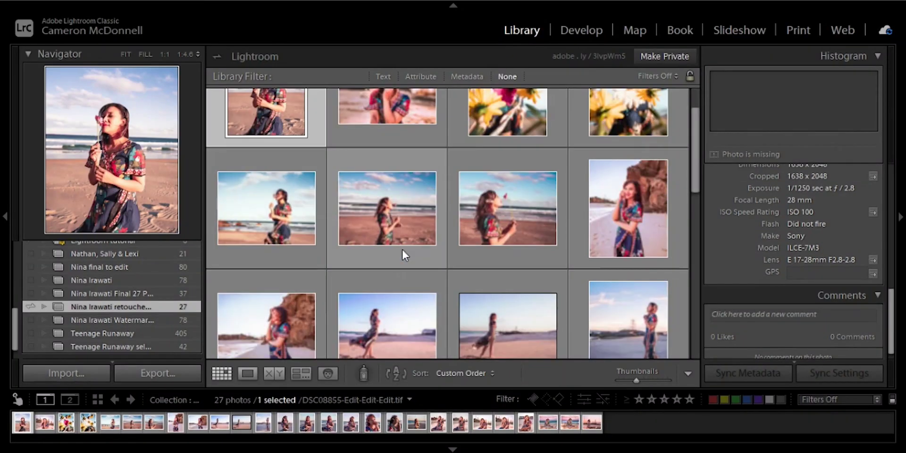
scroll(402, 243, "down", 5)
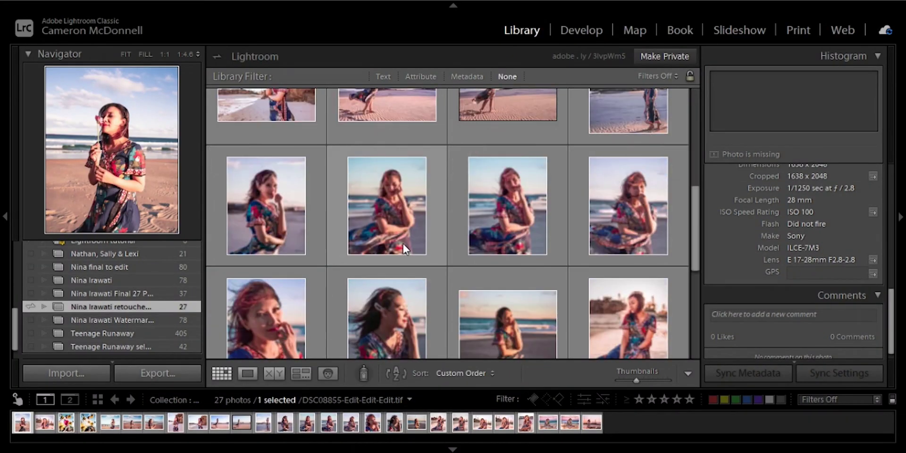
Step: View the client's retouched photos collection on the Lightroom website and open its sharing settings
scroll(283, 256, "up", 10)
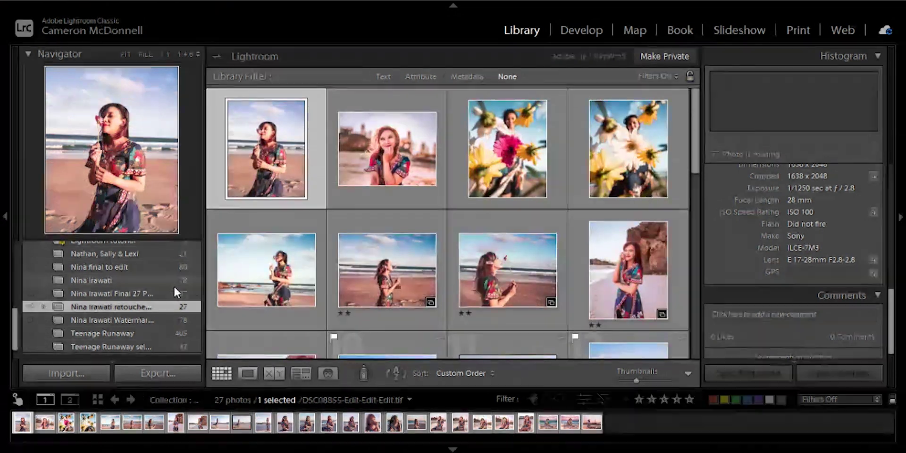
right_click(114, 307)
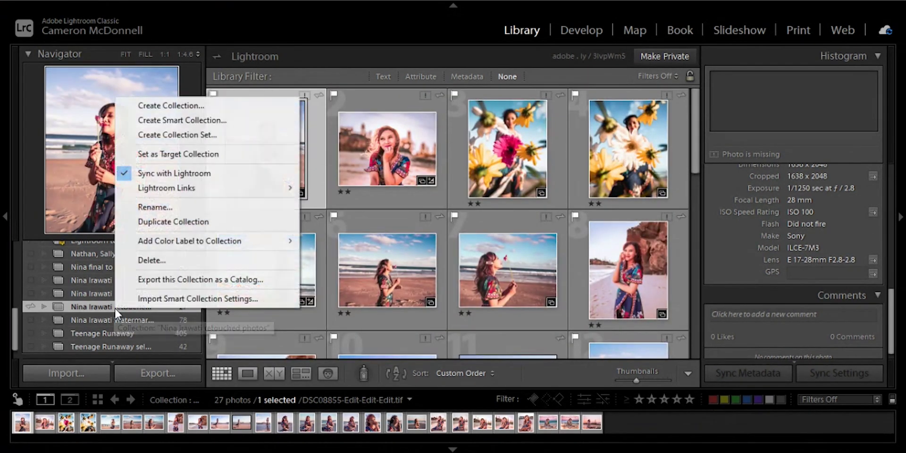
mouse_move(269, 188)
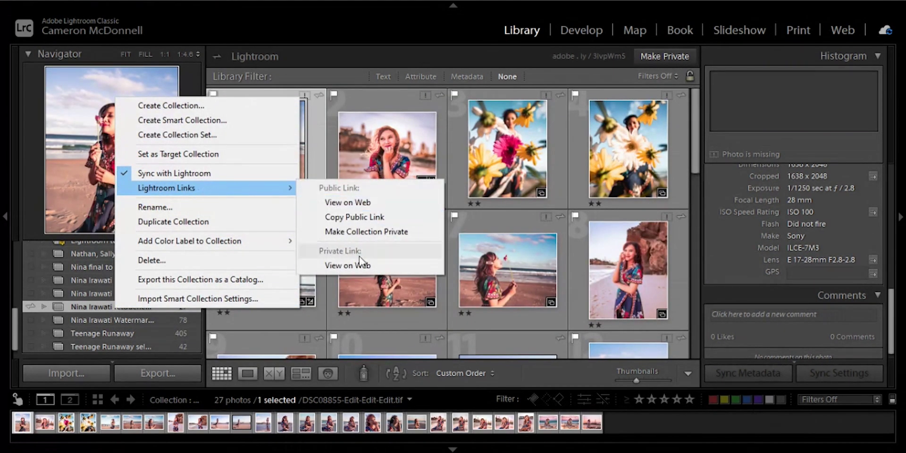
left_click(350, 268)
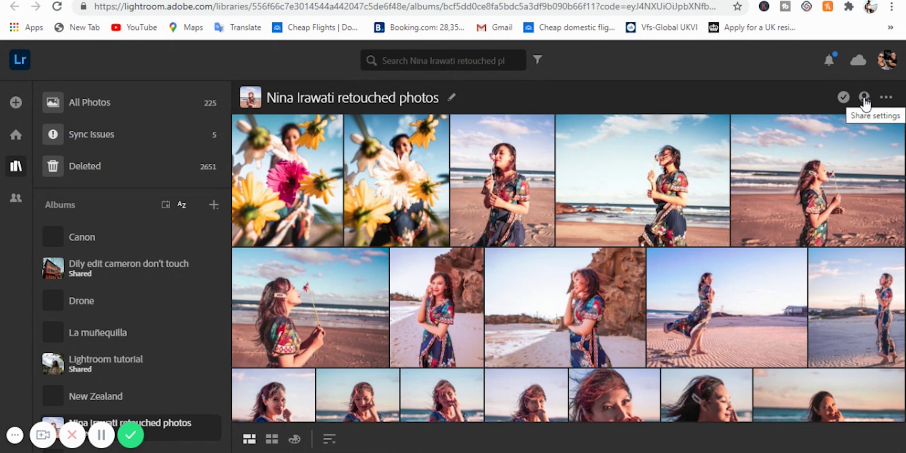
left_click(863, 97)
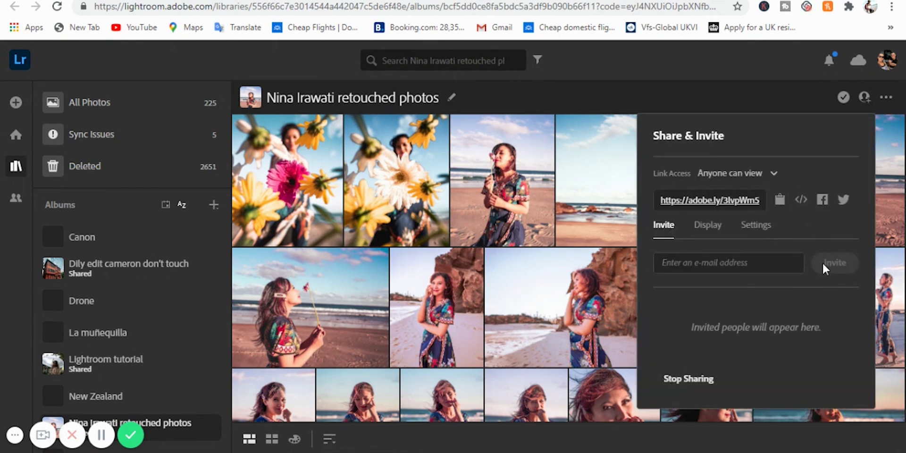
Step: Allow downloads for the retouched photos album and confirm its public web page offers Download Photos
left_click(757, 226)
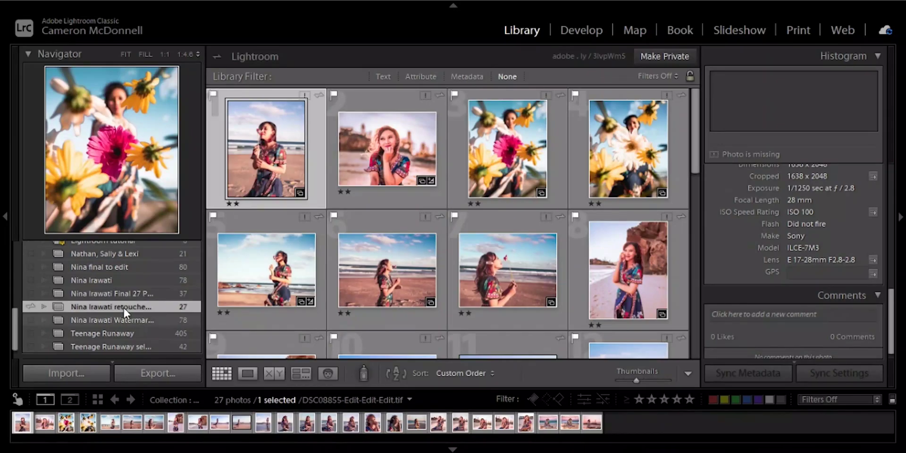
right_click(123, 305)
mouse_move(273, 189)
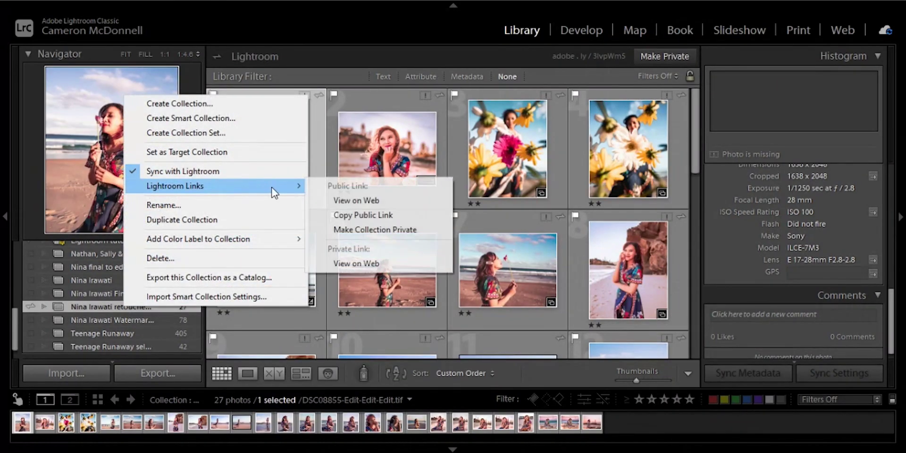
left_click(367, 200)
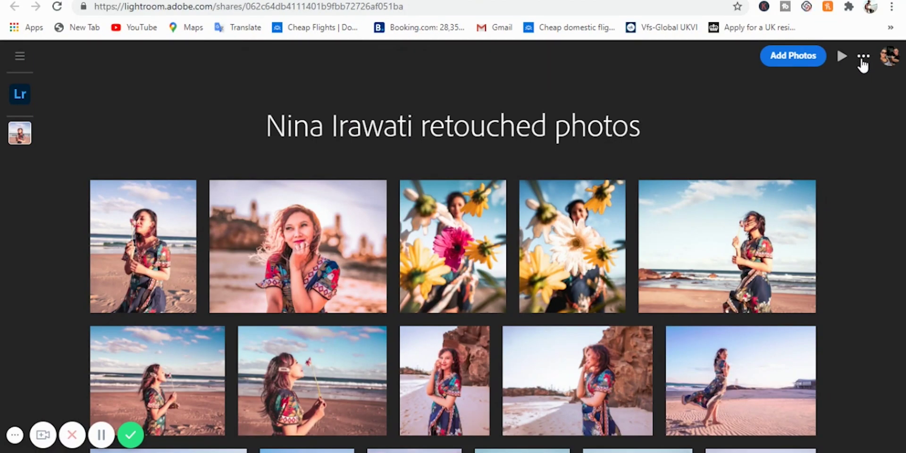
left_click(862, 57)
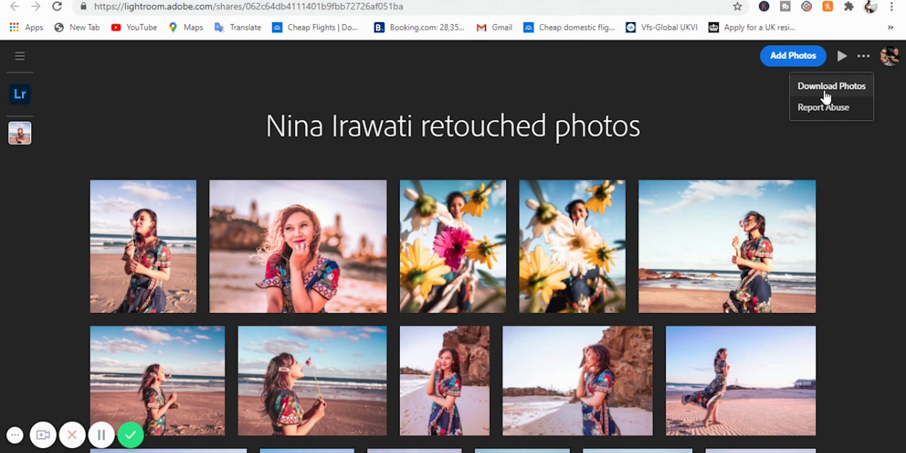